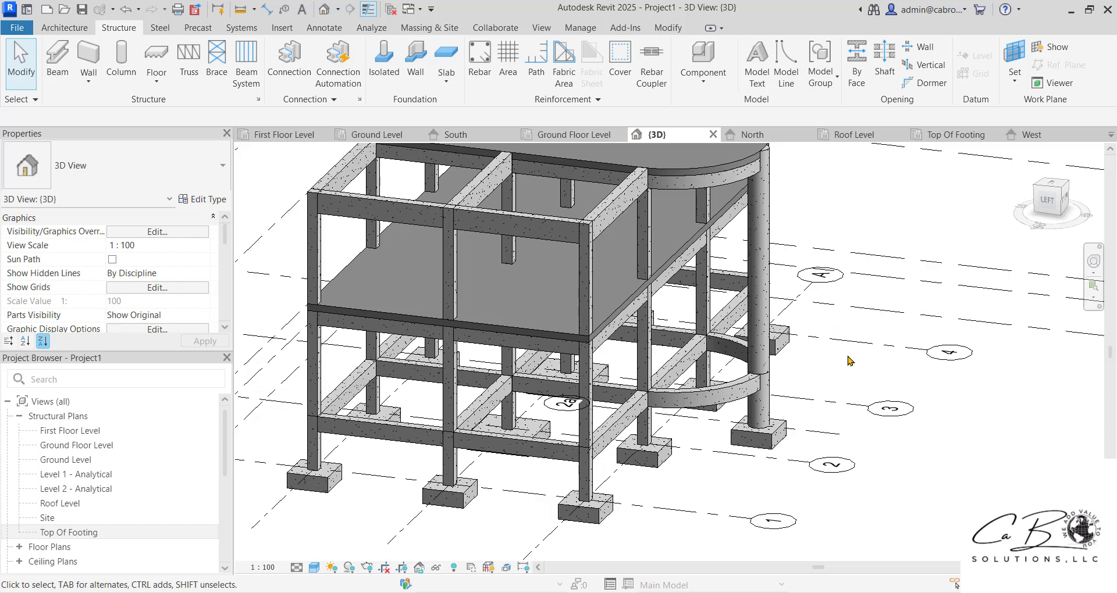
# Zoom and orbit the 3D view until the curved beam around the round column fills the screen
pyautogui.scroll(4, 791, 334)
pyautogui.scroll(-5, 791, 335)
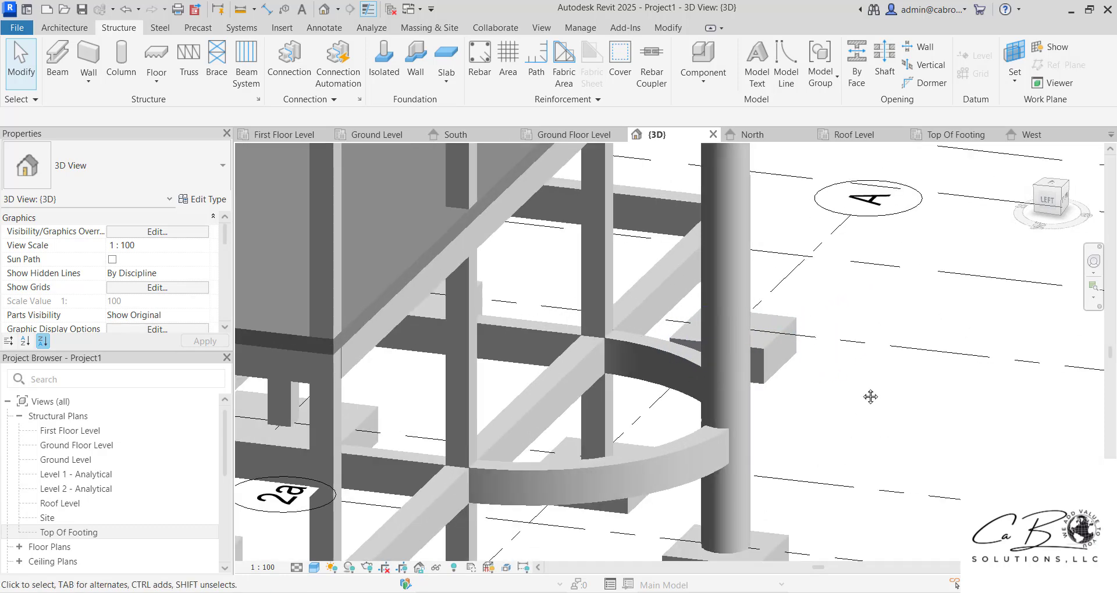
pyautogui.scroll(5, 798, 363)
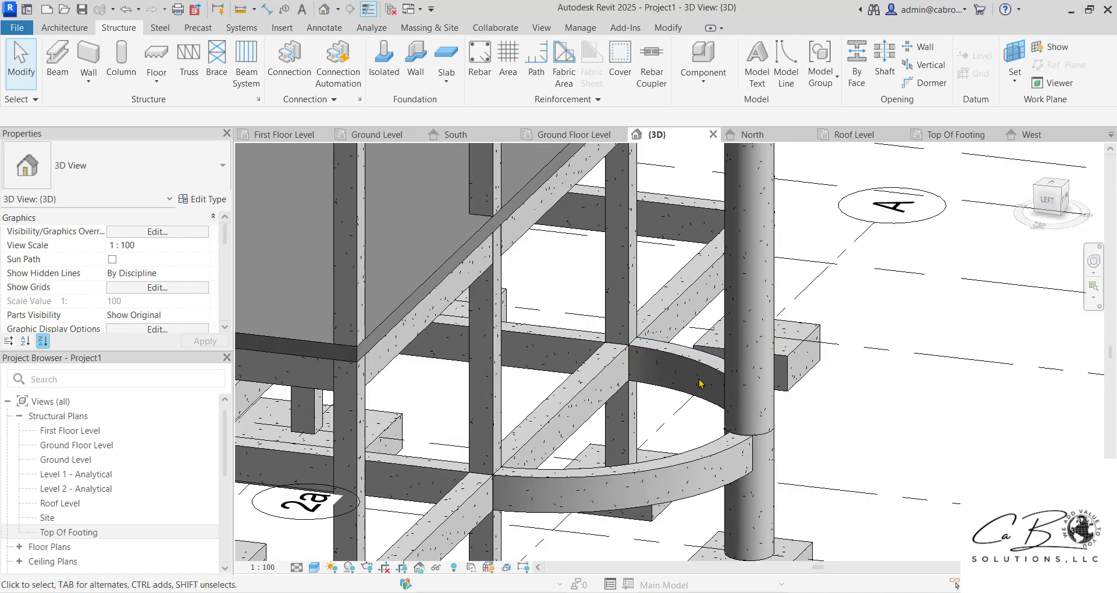
pyautogui.scroll(-3, 718, 386)
pyautogui.keyDown('shift'); pyautogui.moveTo(719, 386); pyautogui.dragTo(780, 385, button='middle'); pyautogui.keyUp('shift')
pyautogui.scroll(4, 692, 458)
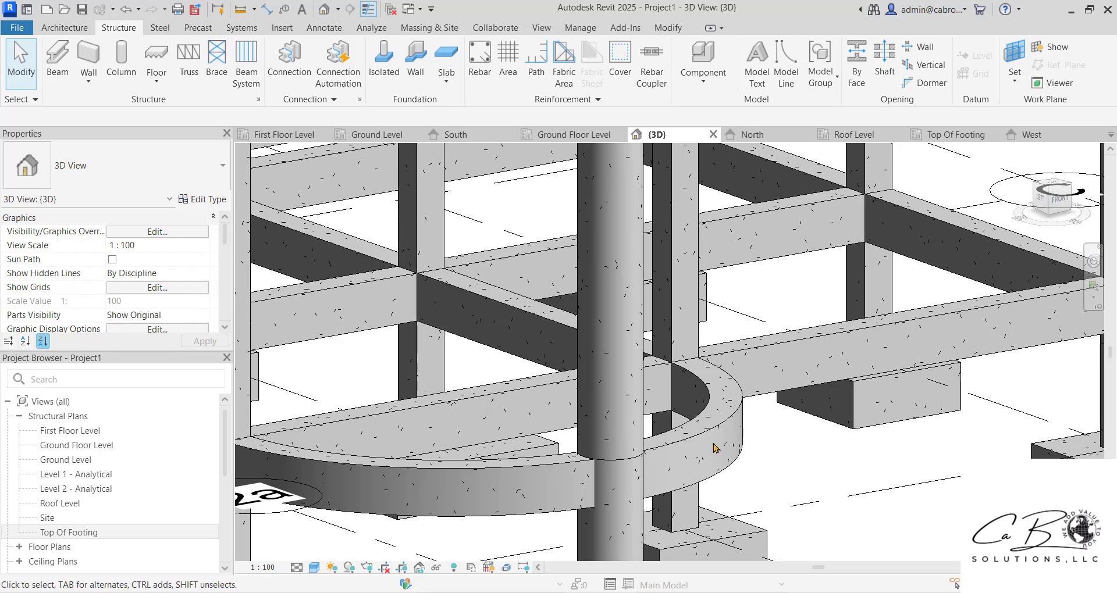
# Select the curved concrete beam and start free-form Rebar placement, accepting the shape-definition notice
pyautogui.click(730, 431)
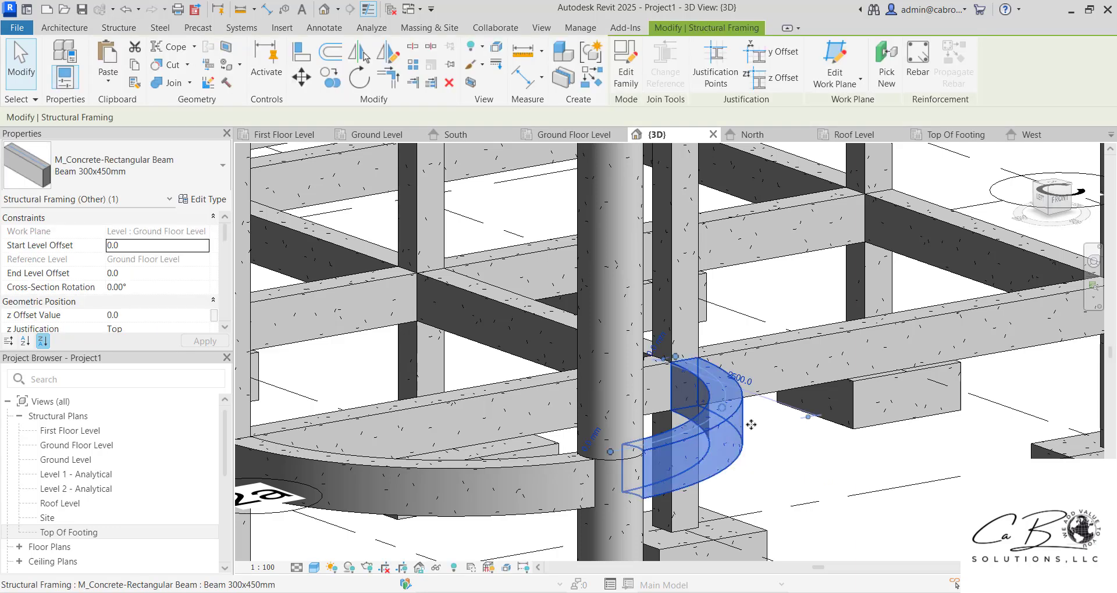
pyautogui.click(918, 63)
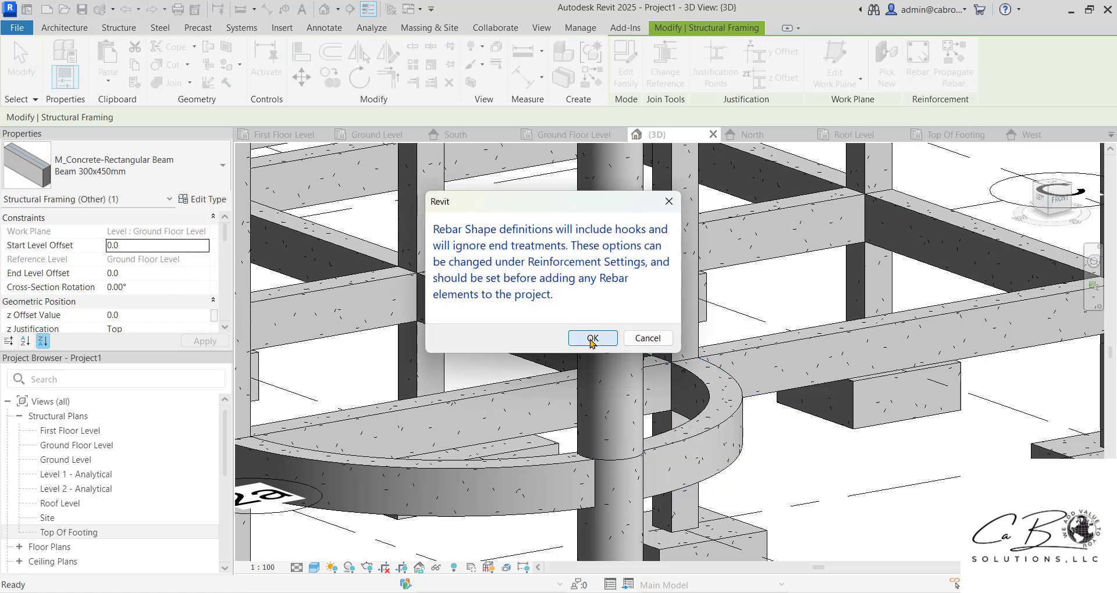
pyautogui.click(590, 340)
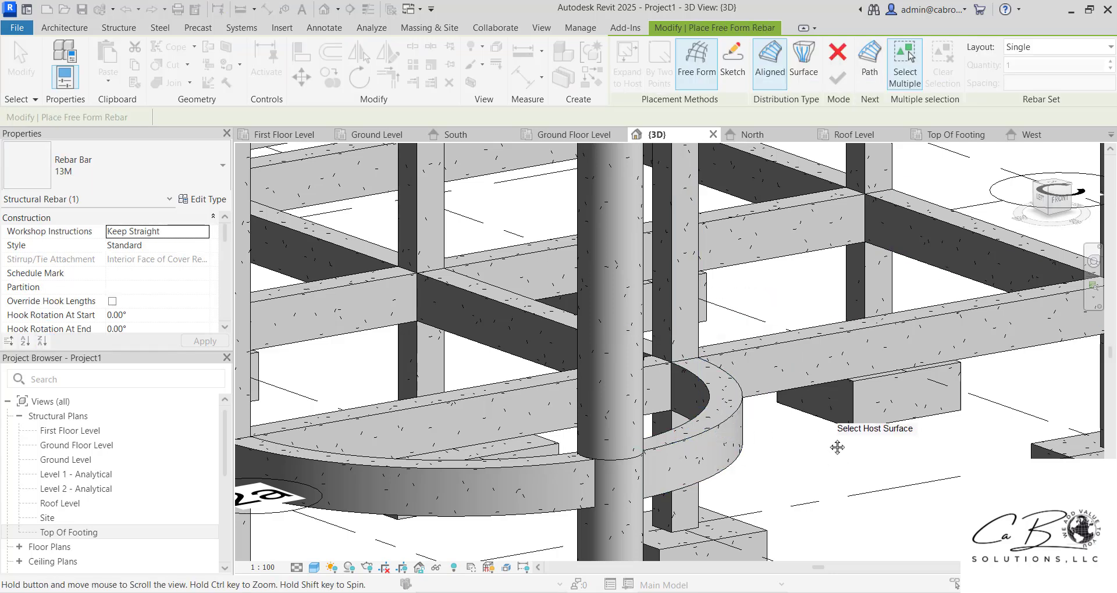
pyautogui.keyDown('shift'); pyautogui.moveTo(838, 439); pyautogui.dragTo(836, 434, button='middle'); pyautogui.keyUp('shift')
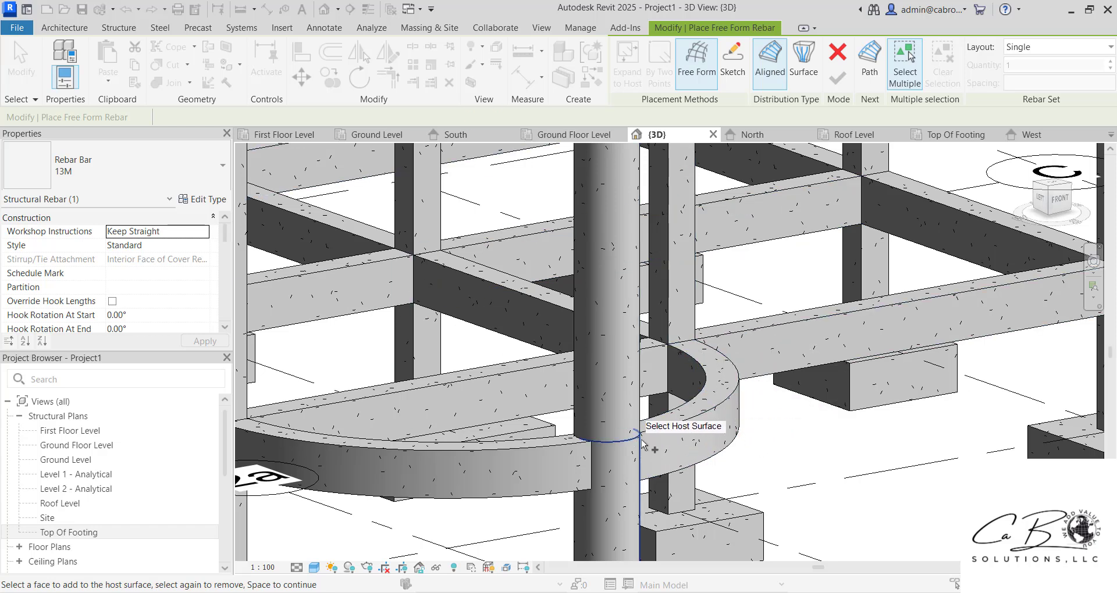
# Switch the rebar bar size to 16M and open its type properties
pyautogui.click(152, 166)
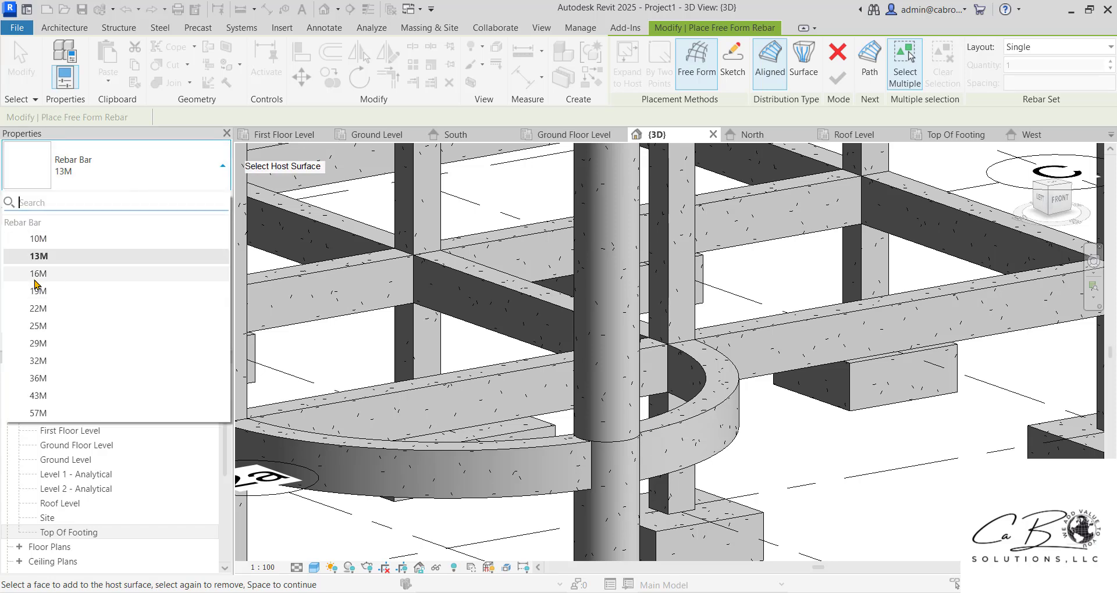
pyautogui.press('Escape')
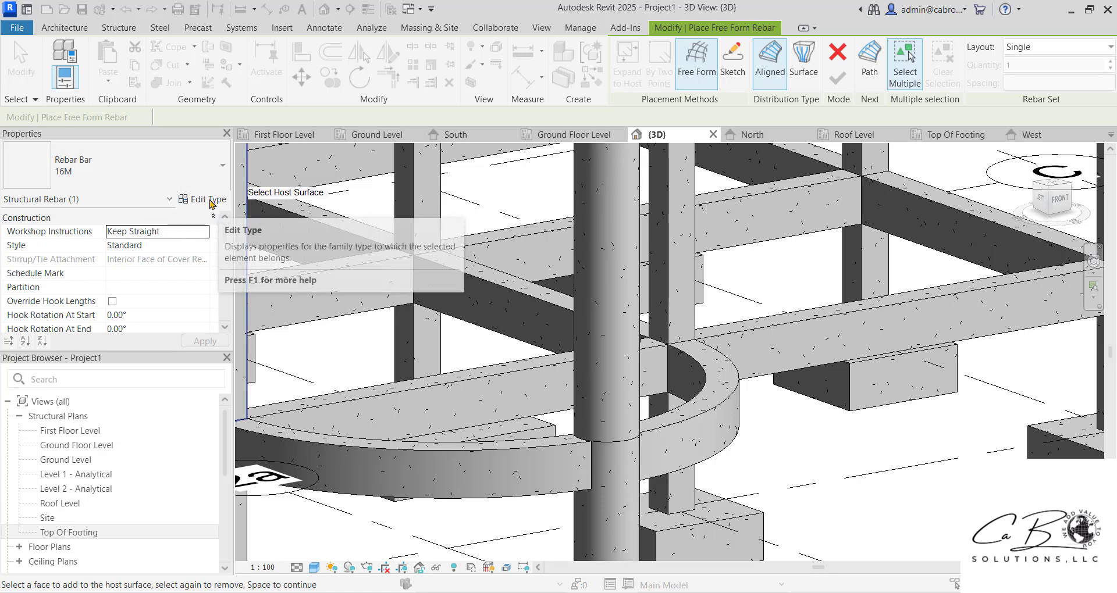
pyautogui.click(213, 200)
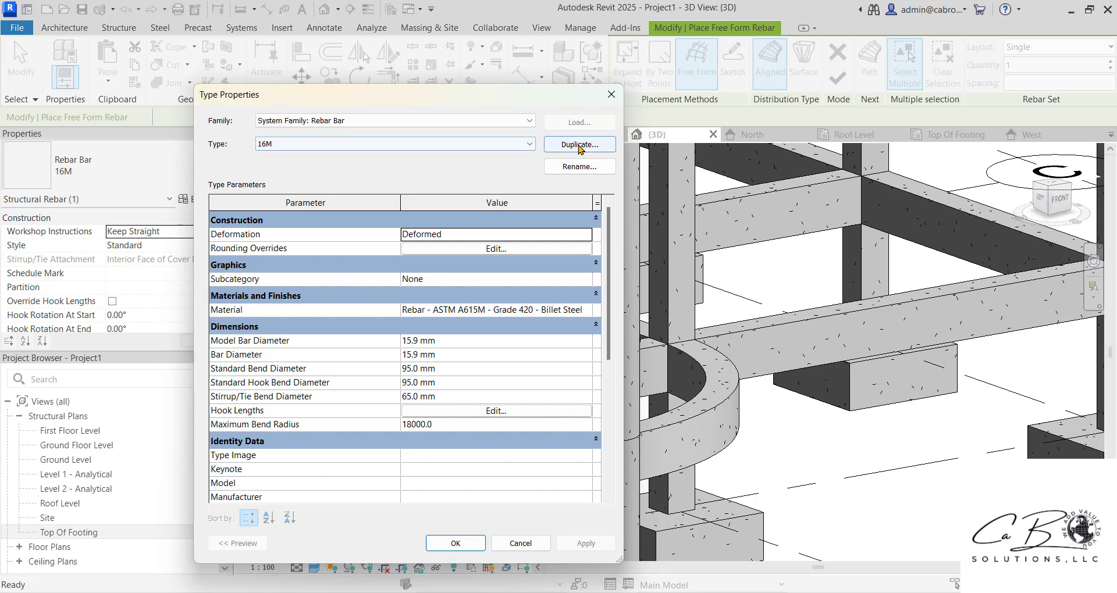
# Duplicate the 16M type as '10' with Bar and Model Bar Diameter both 10.0 mm, and apply
pyautogui.click(579, 146)
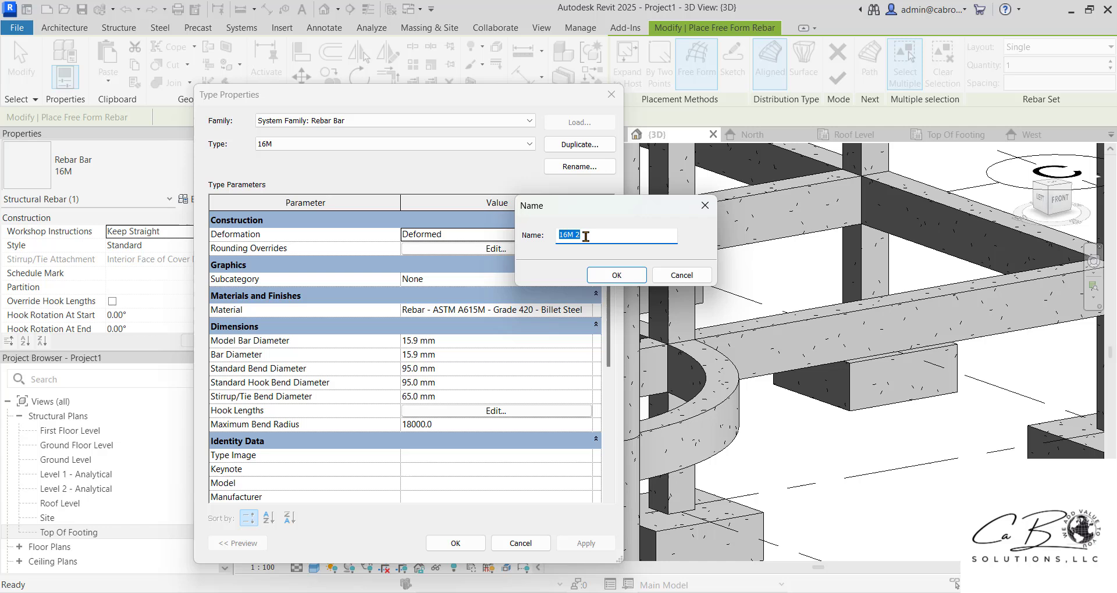
pyautogui.write('10')
pyautogui.click(632, 275)
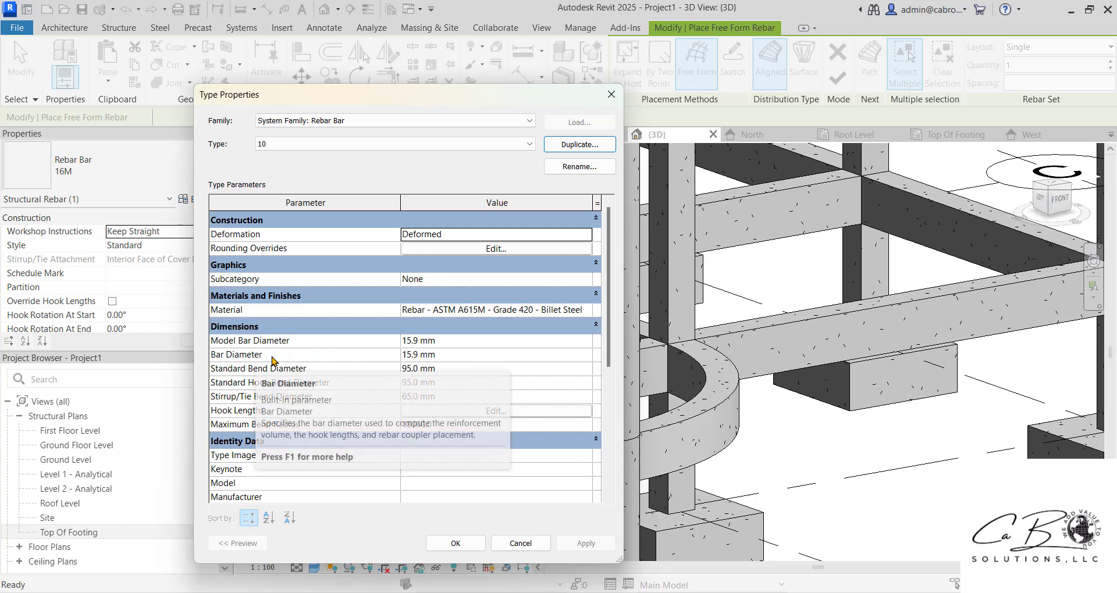
pyautogui.click(474, 360)
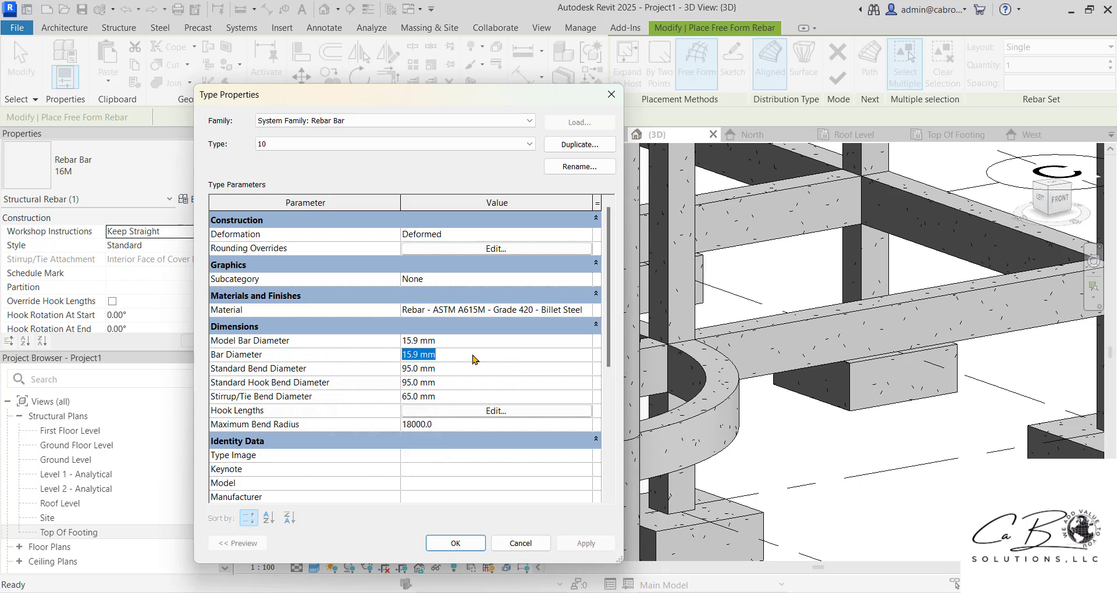
pyautogui.write('10')
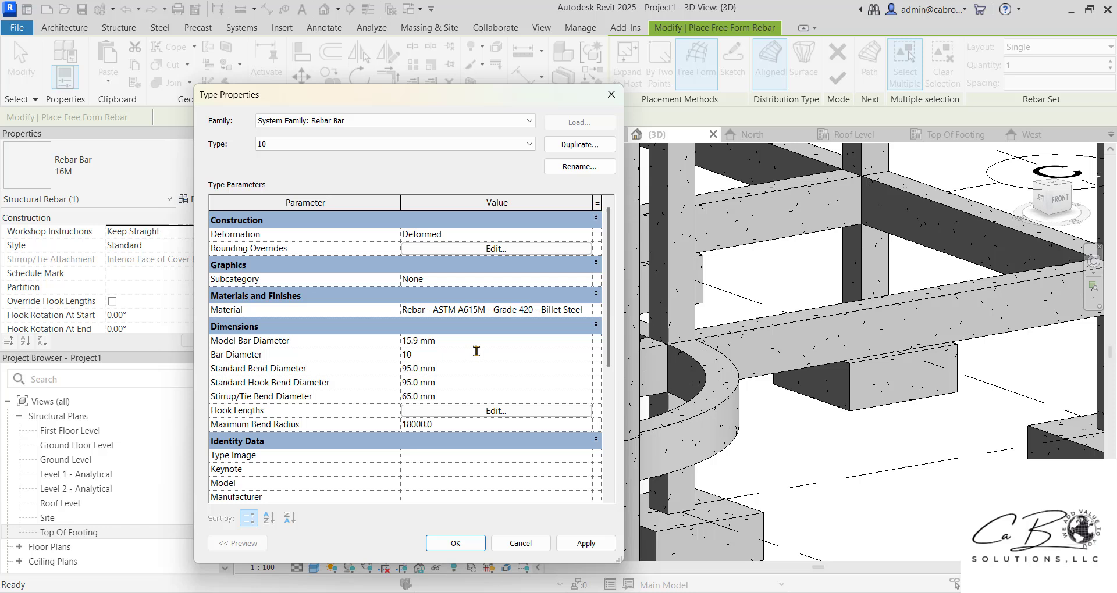
pyautogui.click(459, 340)
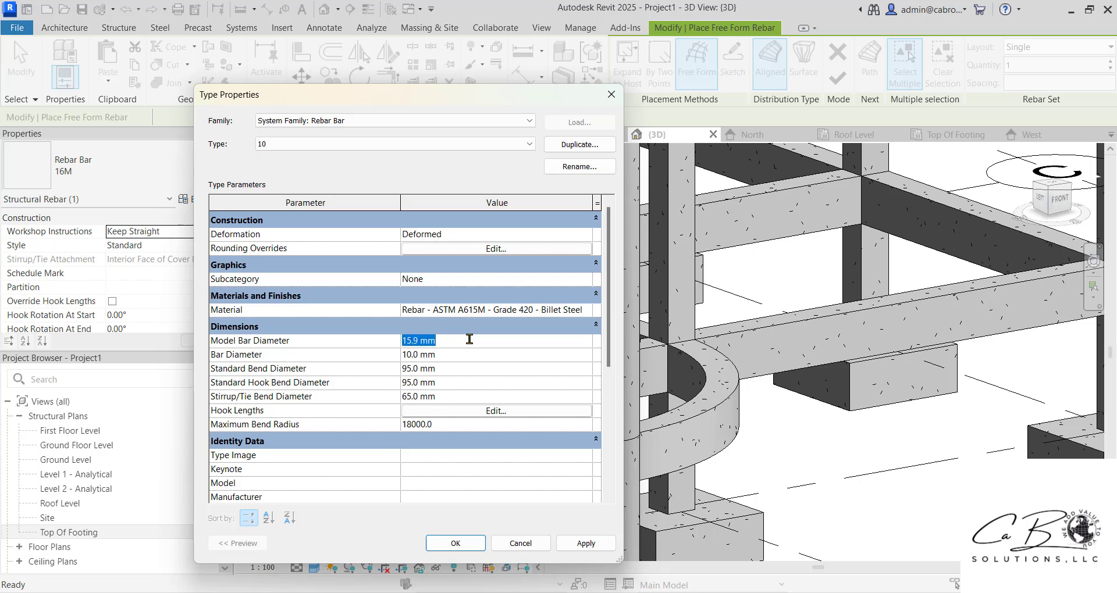
pyautogui.write('10')
pyautogui.click(511, 368)
pyautogui.click(587, 544)
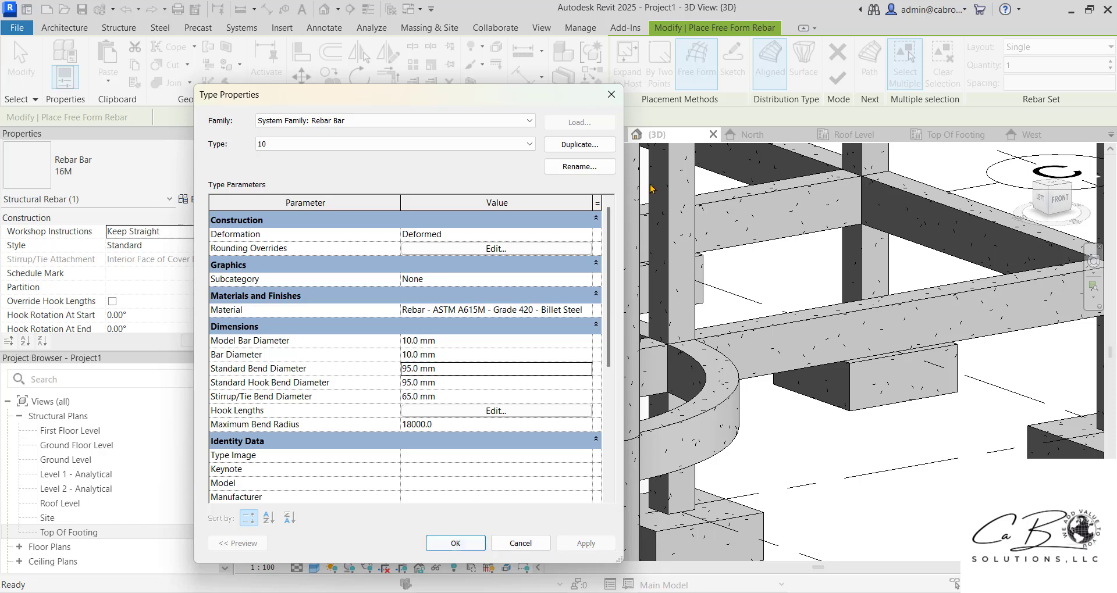
# Duplicate a bar type named '16' with 16.0 mm Bar and Model Bar Diameters, apply and confirm
pyautogui.click(574, 145)
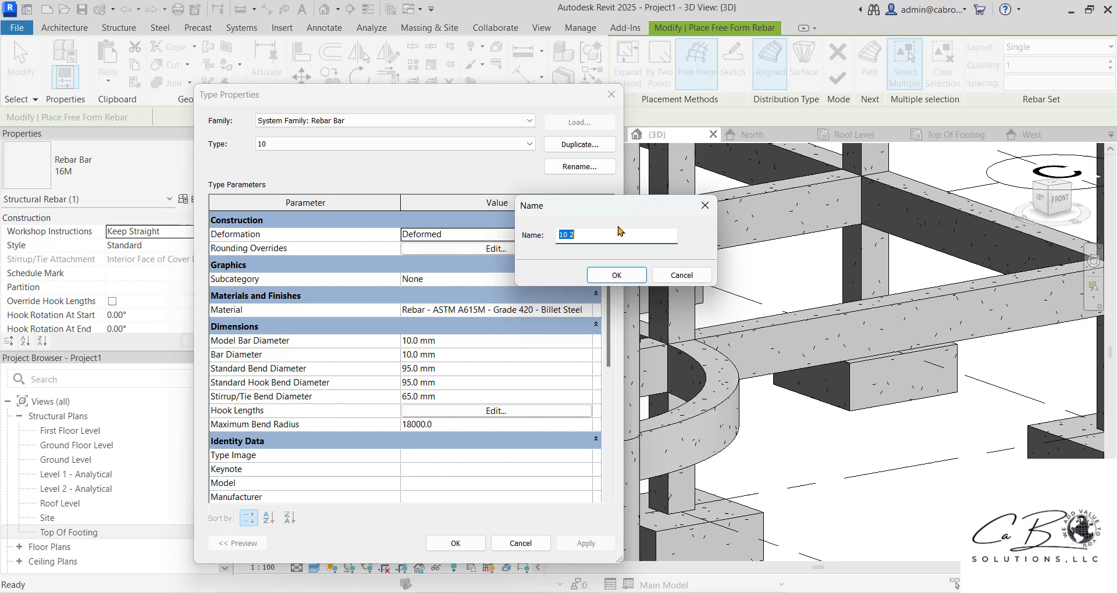
pyautogui.write('16')
pyautogui.click(640, 274)
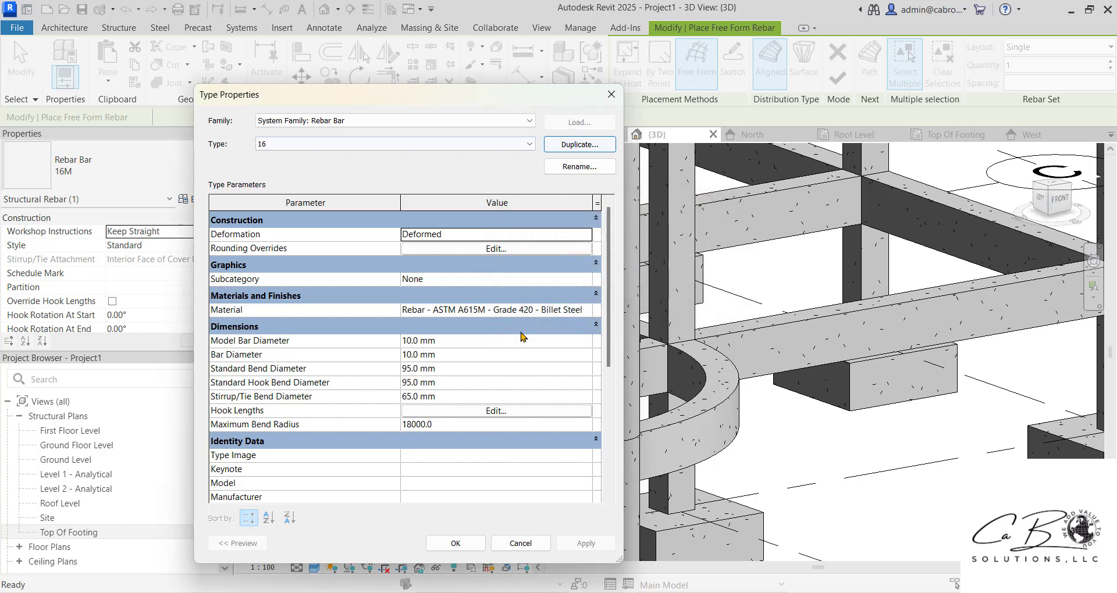
pyautogui.click(463, 355)
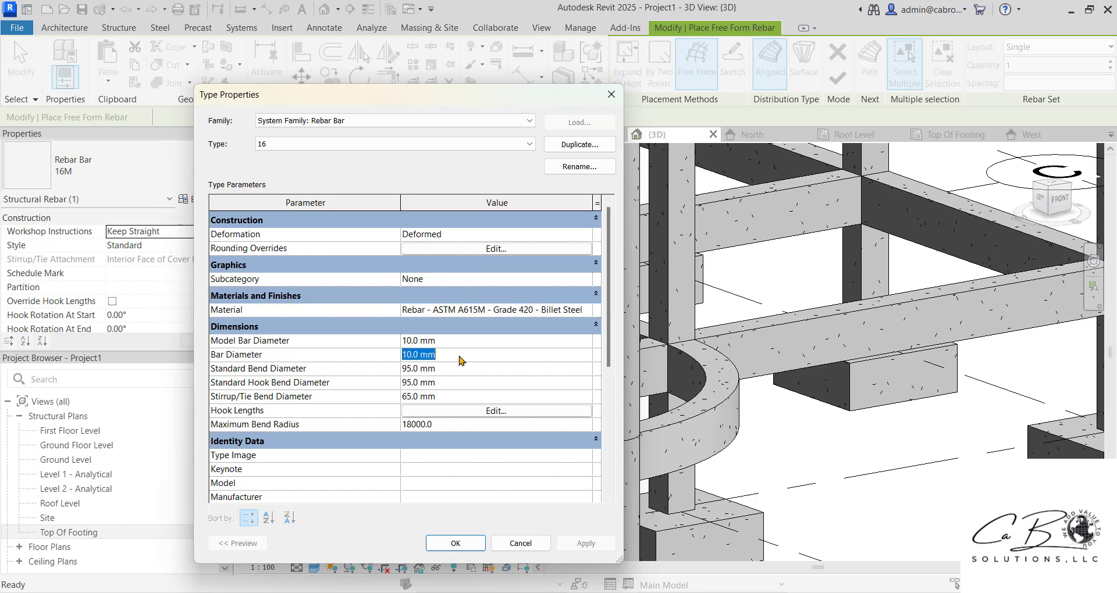
pyautogui.write('16')
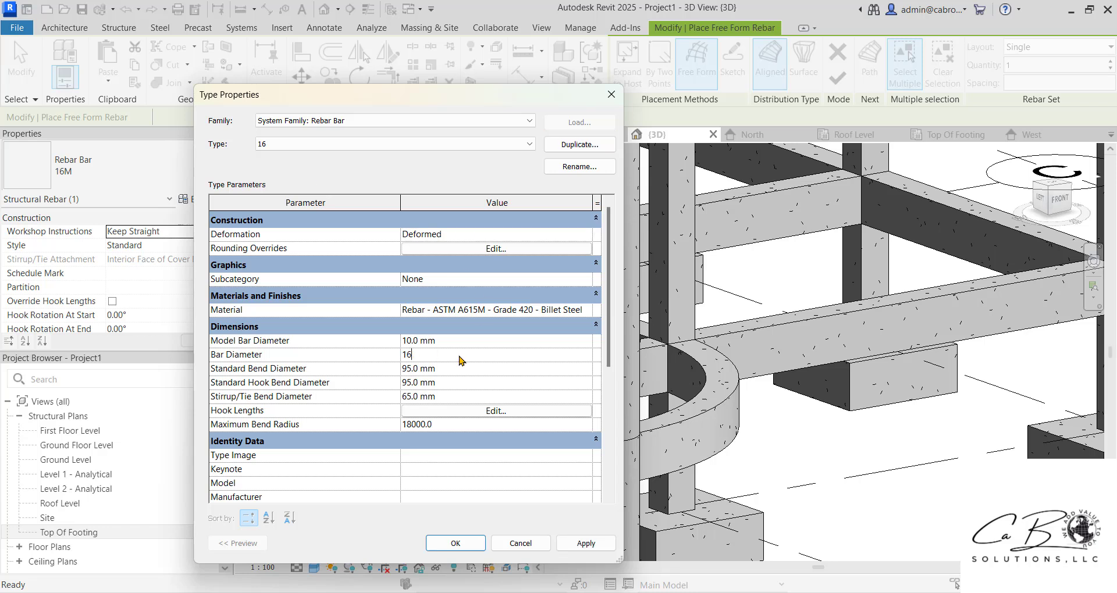
pyautogui.click(516, 382)
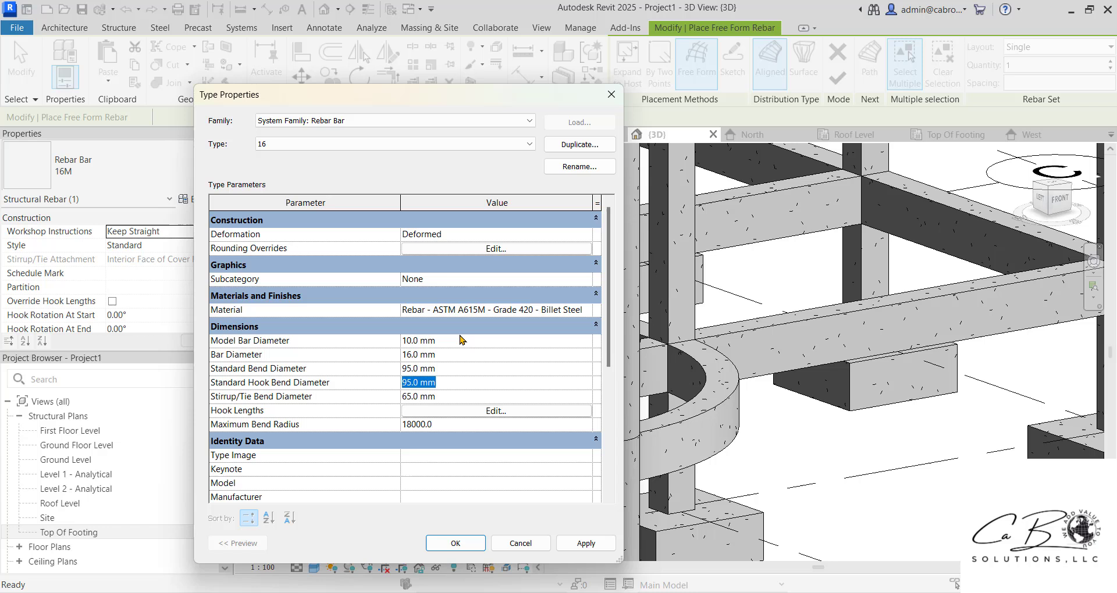
pyautogui.click(462, 340)
pyautogui.write('16')
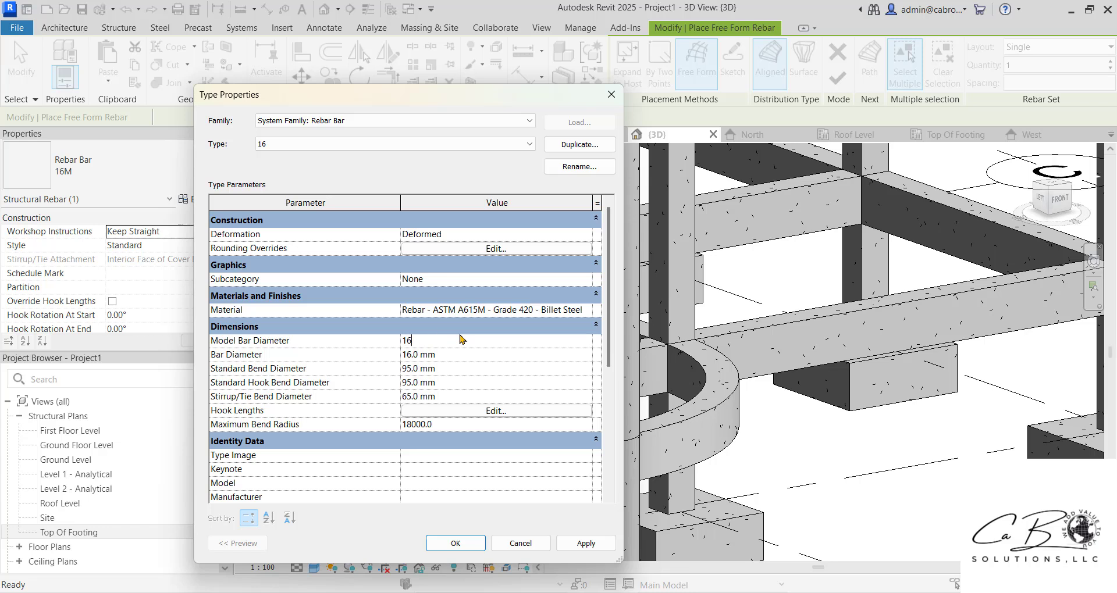
pyautogui.click(549, 356)
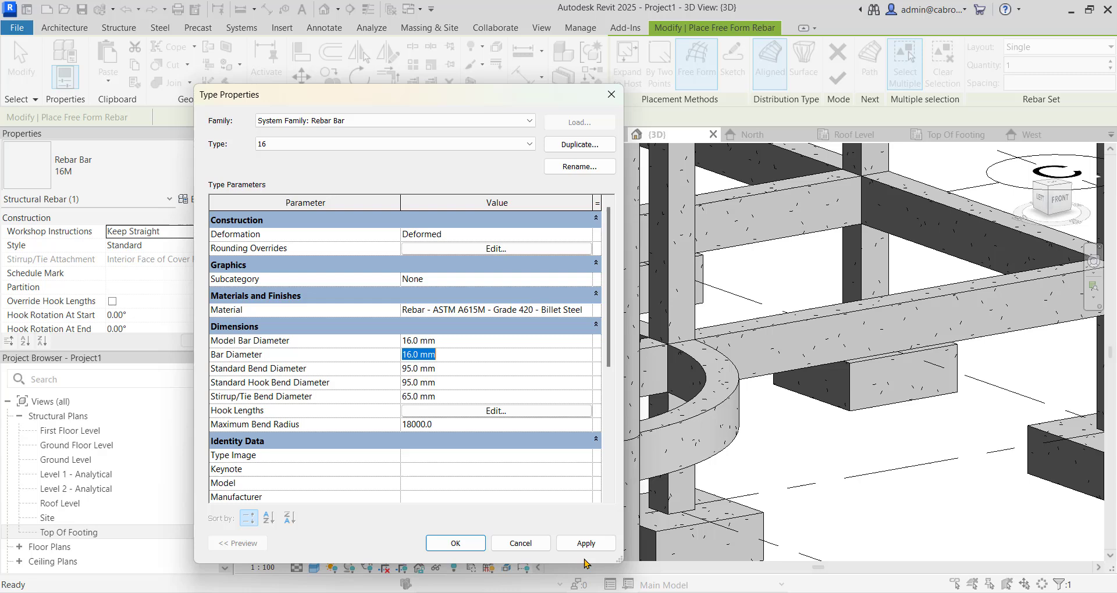
pyautogui.click(585, 543)
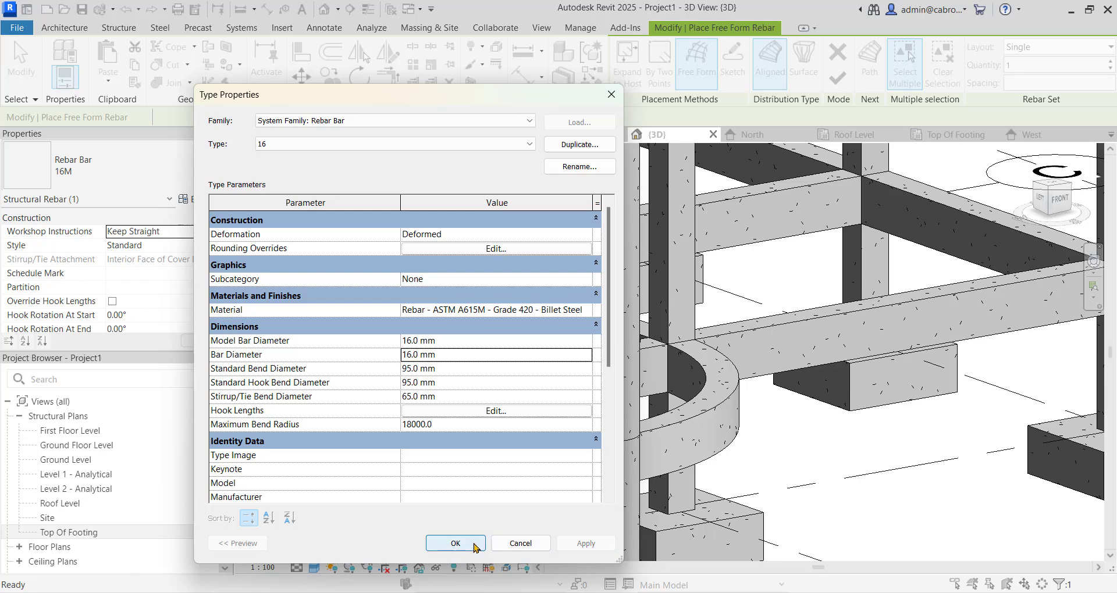
pyautogui.click(456, 543)
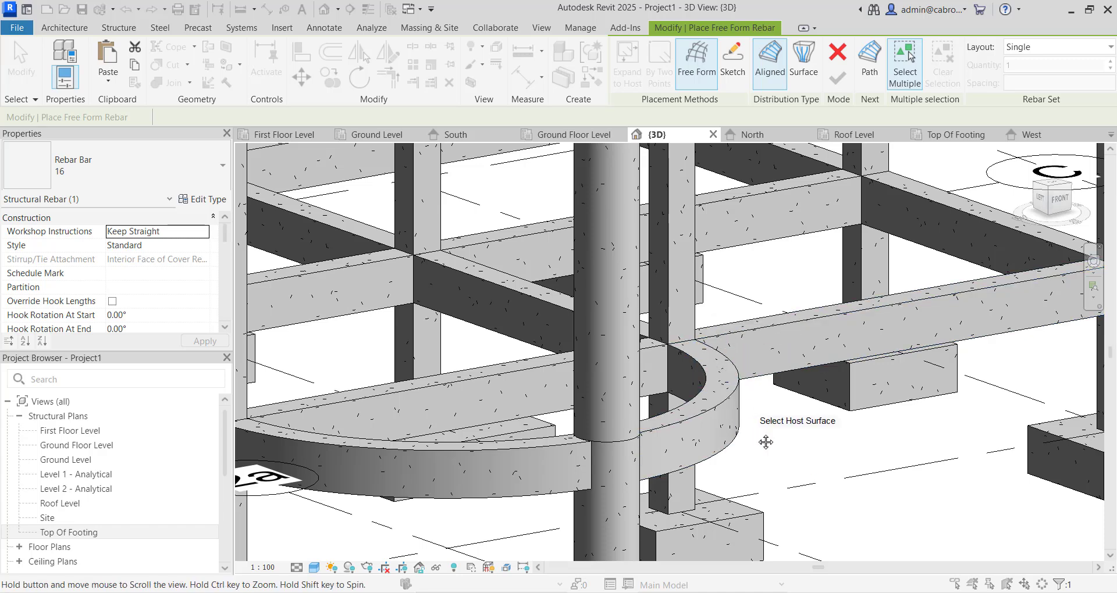
# Use bar type 10 with a Maximum Spacing layout of 200.0 mm
pyautogui.keyDown('shift'); pyautogui.moveTo(770, 444); pyautogui.dragTo(826, 435, button='middle'); pyautogui.keyUp('shift')
pyautogui.keyDown('shift'); pyautogui.moveTo(820, 353); pyautogui.dragTo(749, 383, button='middle'); pyautogui.keyUp('shift')
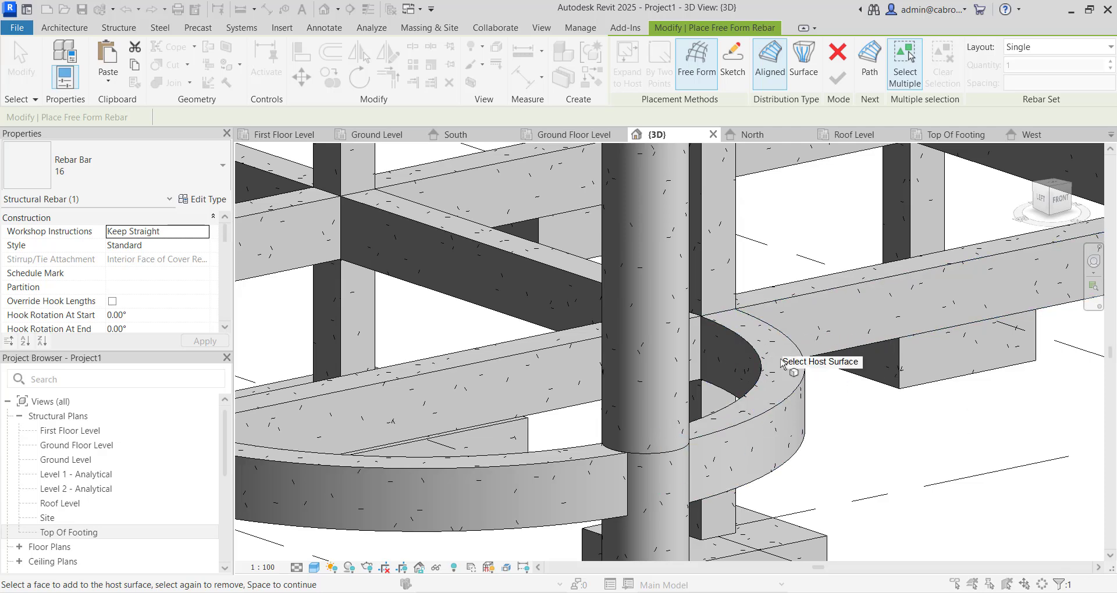
pyautogui.click(169, 164)
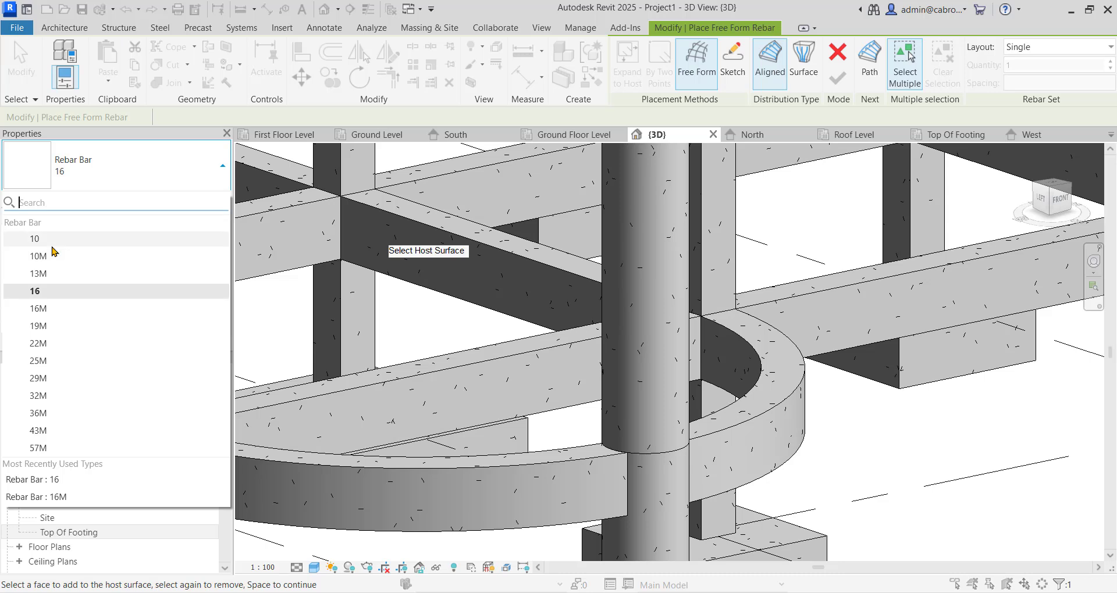
pyautogui.press('Escape')
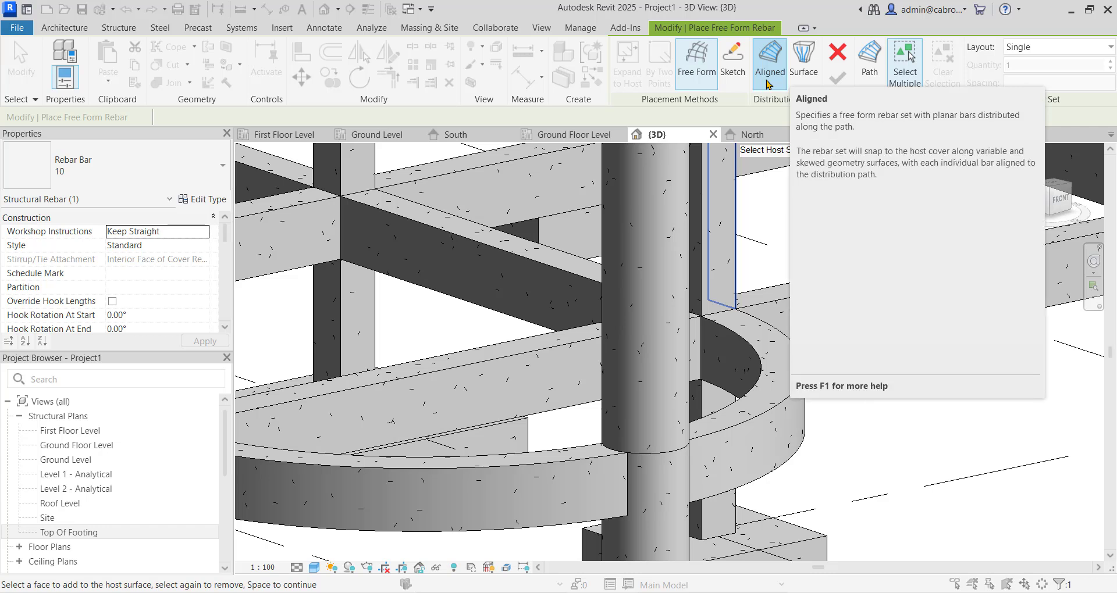
pyautogui.click(1103, 51)
pyautogui.click(1056, 97)
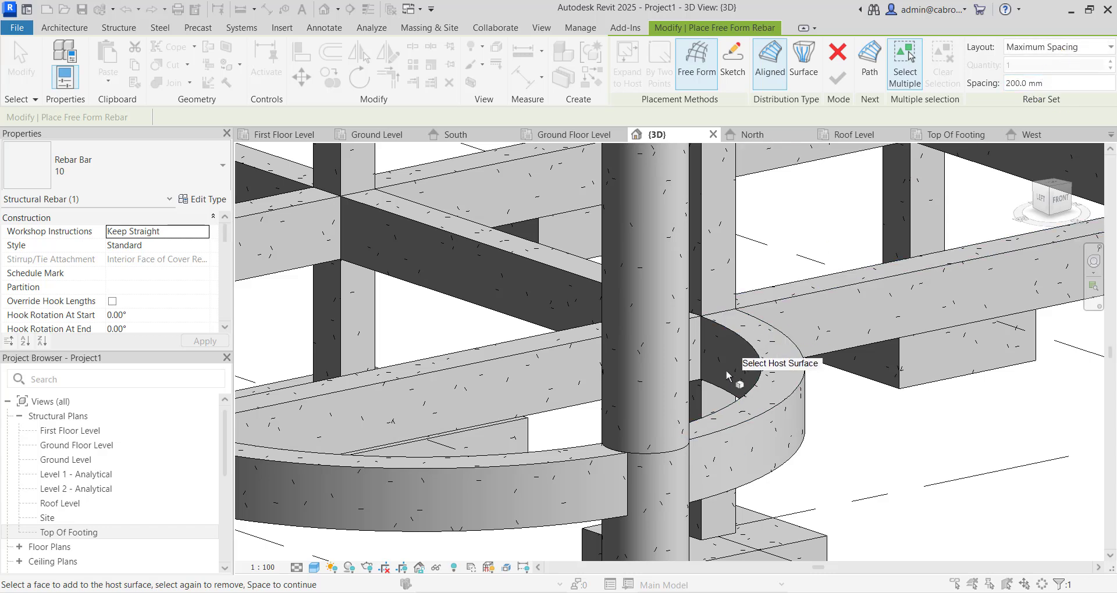
pyautogui.click(767, 192)
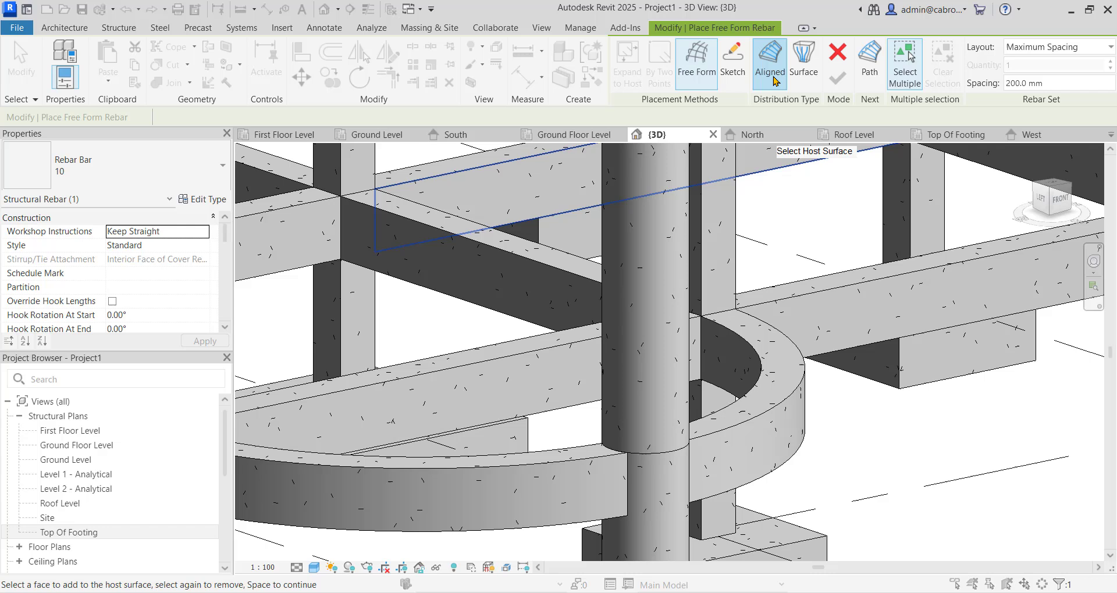
# Pick the curved beam's inner, top and outer faces as rebar host surfaces
pyautogui.scroll(2, 724, 377)
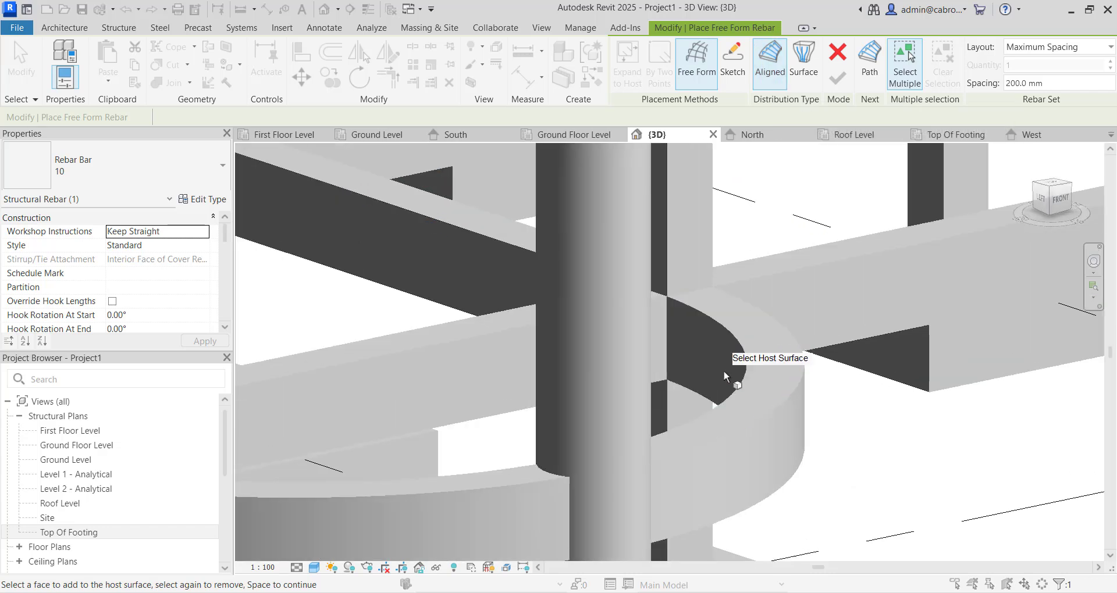
pyautogui.click(740, 346)
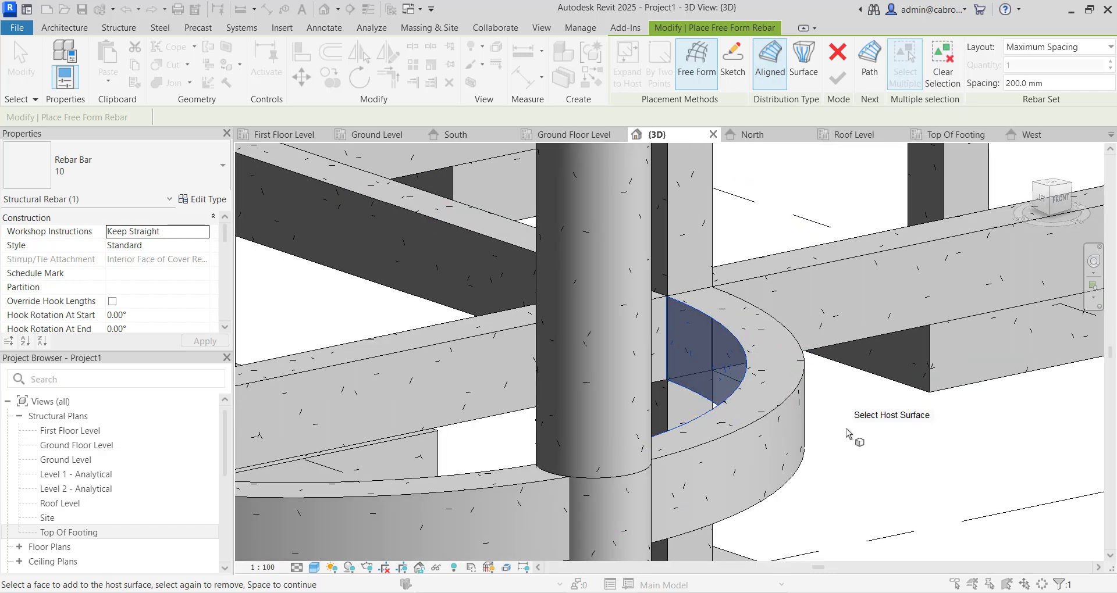
pyautogui.click(794, 382)
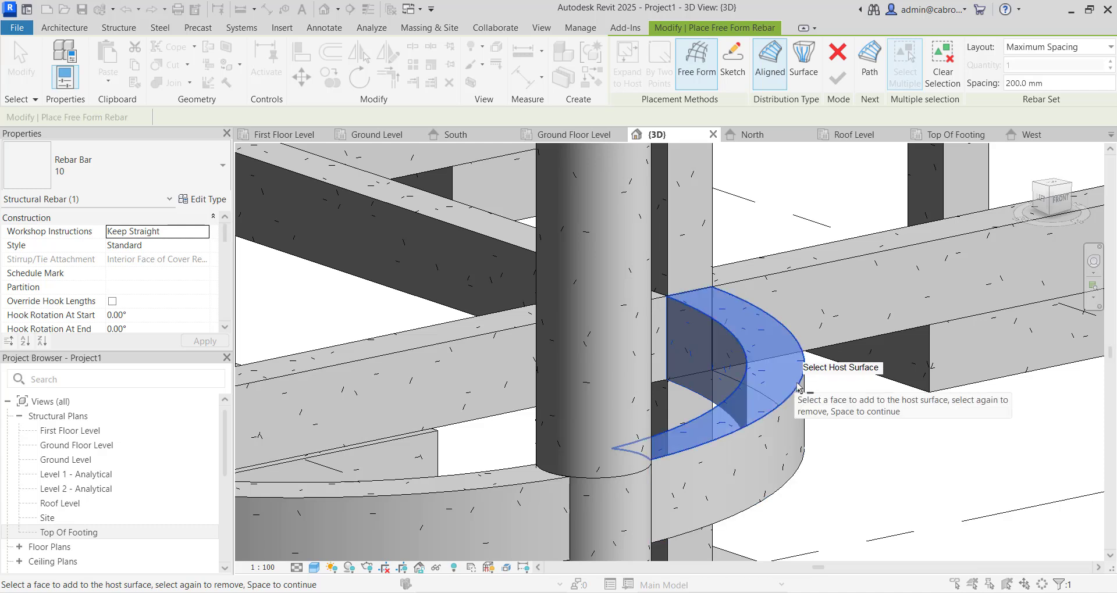
pyautogui.click(802, 444)
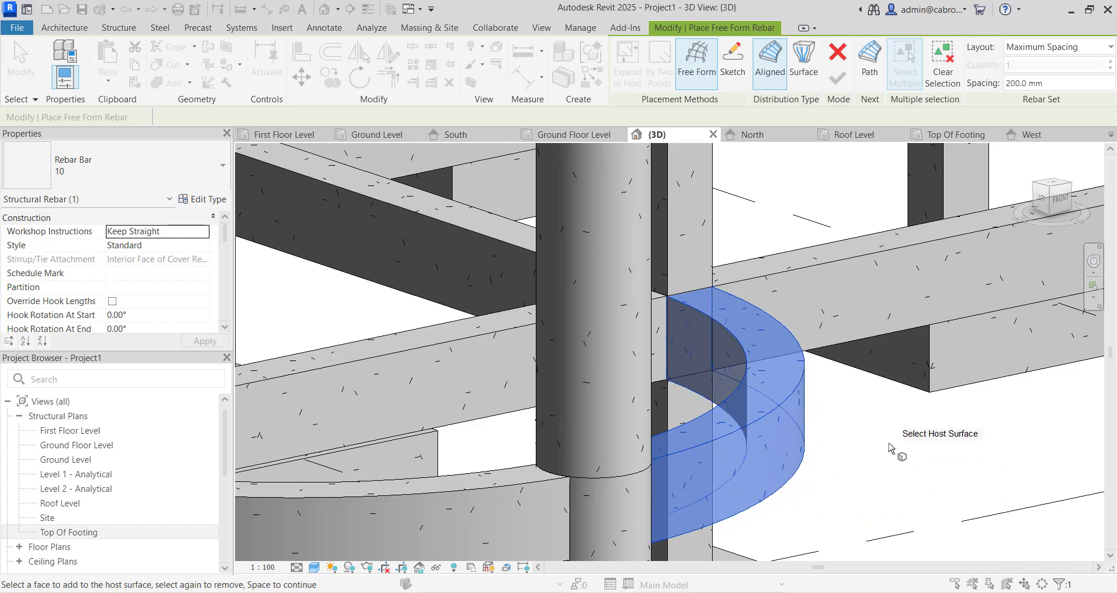
pyautogui.keyDown('shift'); pyautogui.moveTo(869, 429); pyautogui.dragTo(840, 362, button='middle'); pyautogui.keyUp('shift')
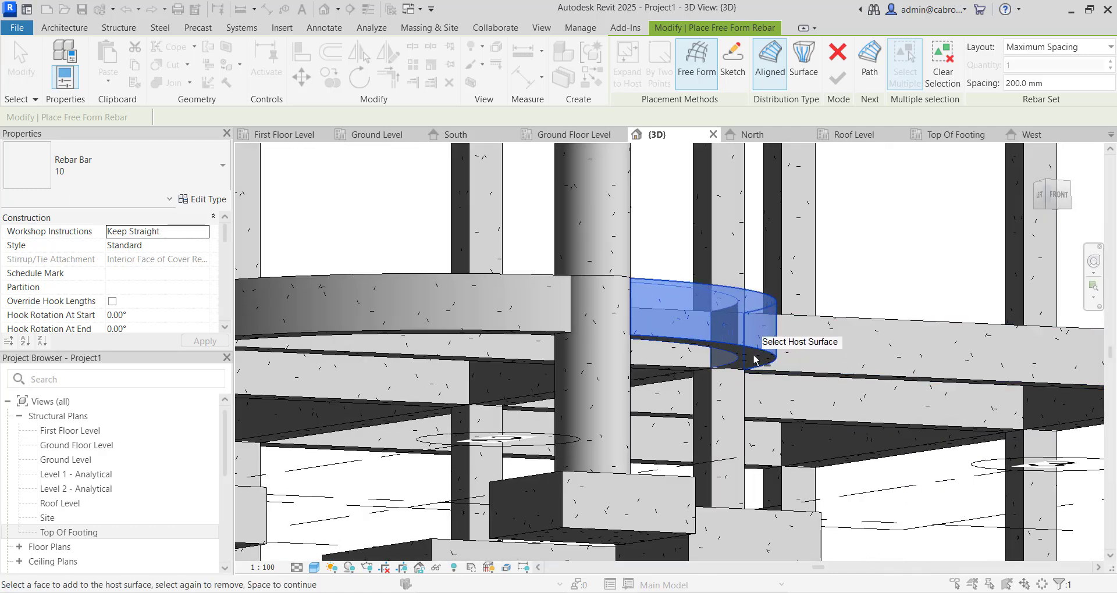
pyautogui.scroll(4, 756, 361)
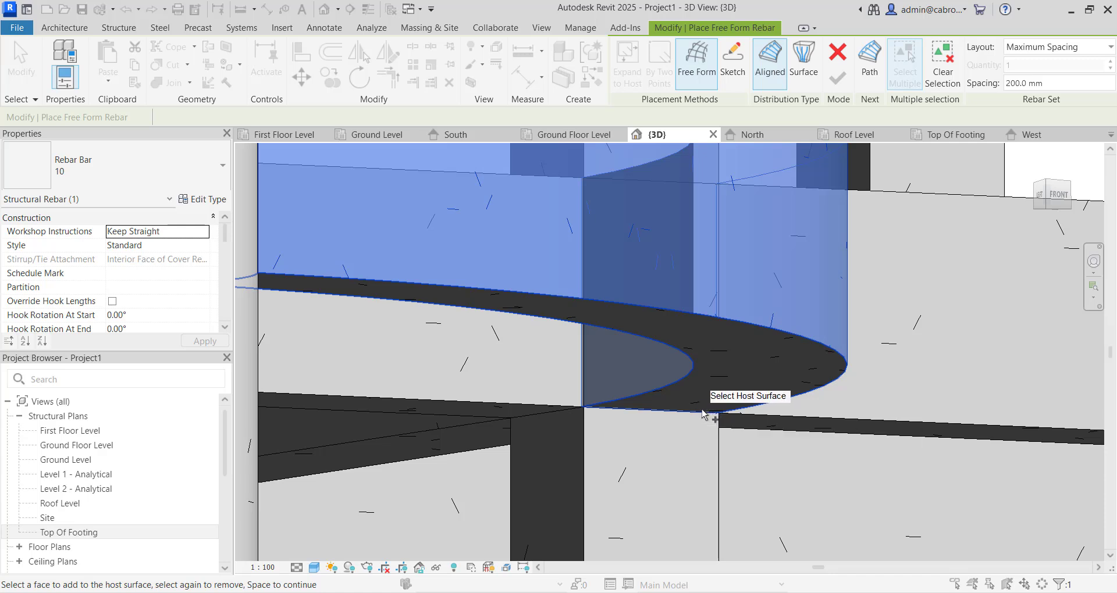
pyautogui.scroll(-5, 860, 438)
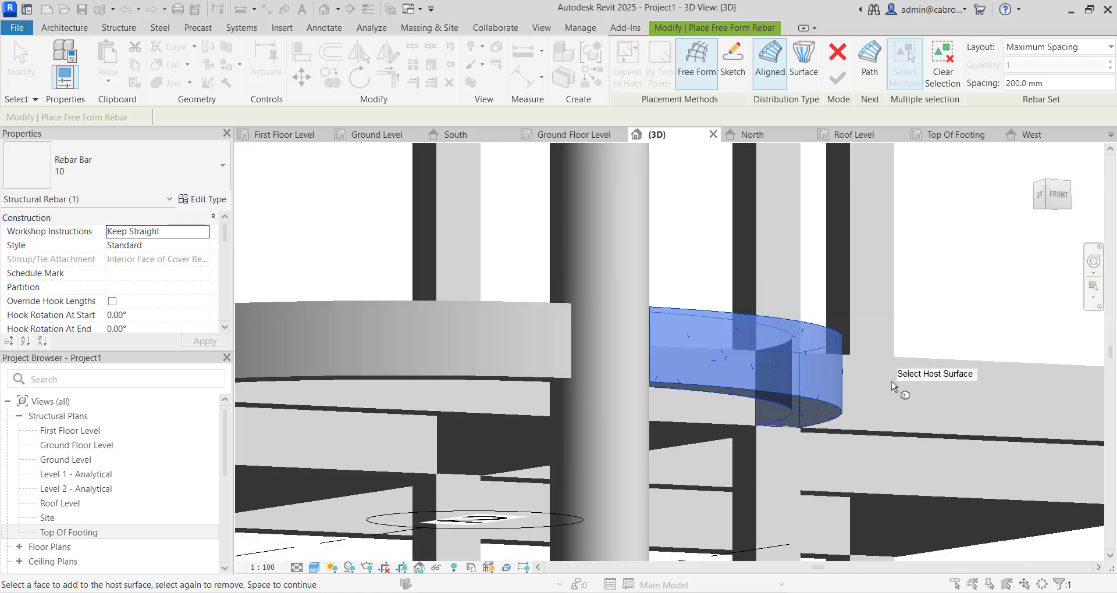
pyautogui.keyDown('shift'); pyautogui.moveTo(894, 387); pyautogui.dragTo(984, 350, button='middle'); pyautogui.keyUp('shift')
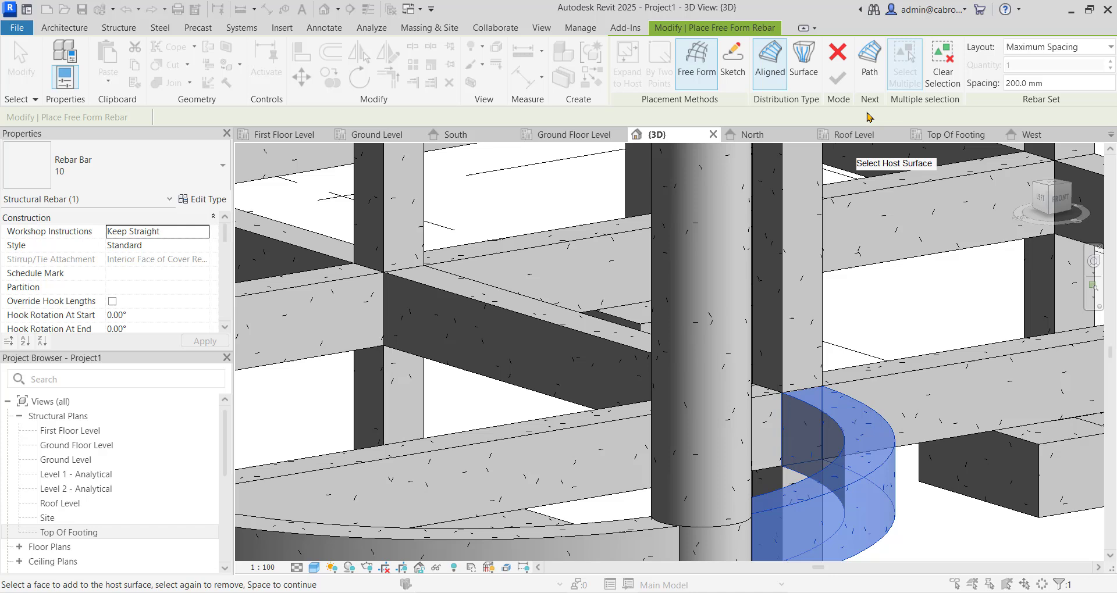
# Switch to path picking and set the bars to Bend with Stirrup / Tie style
pyautogui.click(879, 64)
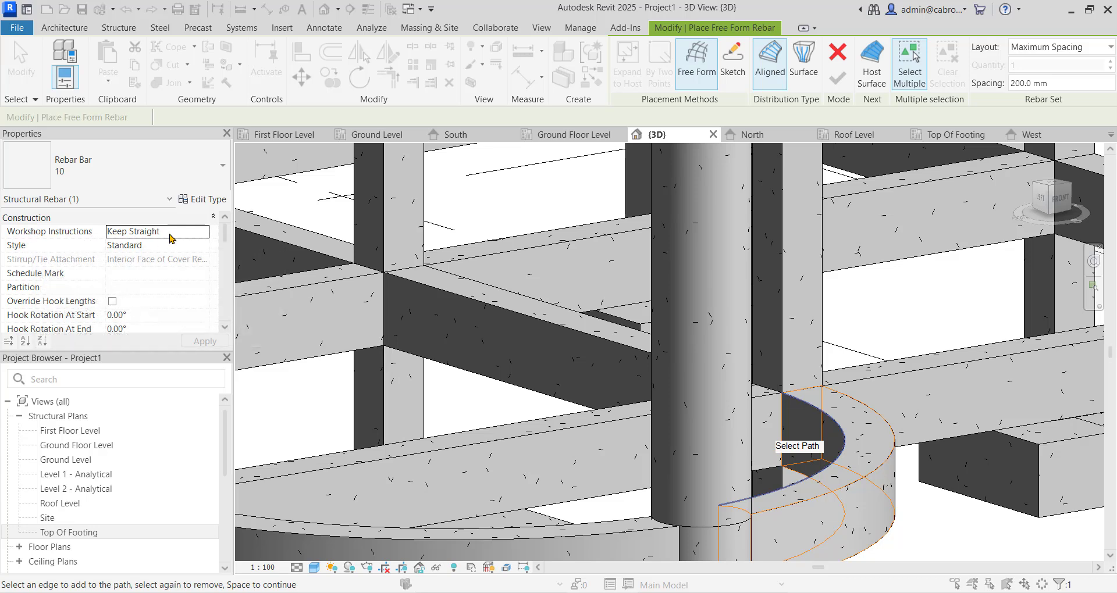
pyautogui.click(204, 232)
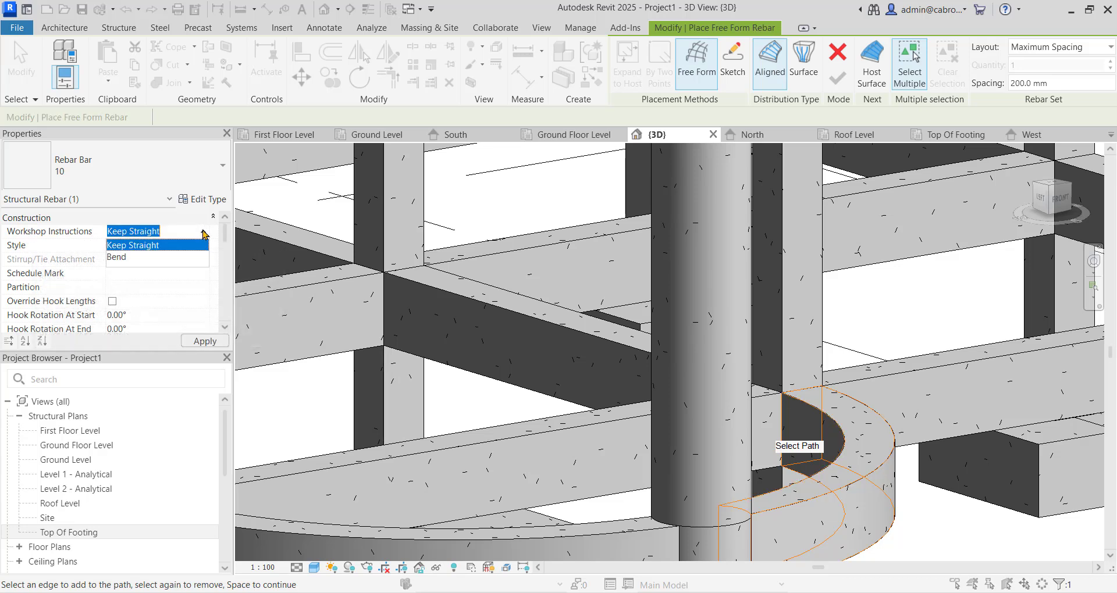
pyautogui.click(118, 257)
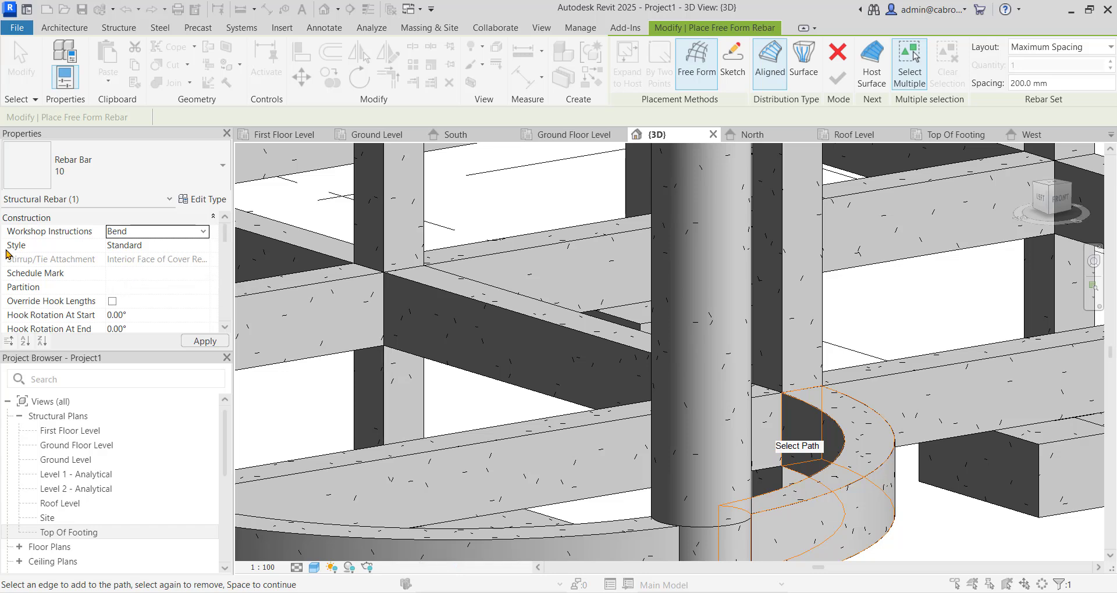
pyautogui.click(204, 247)
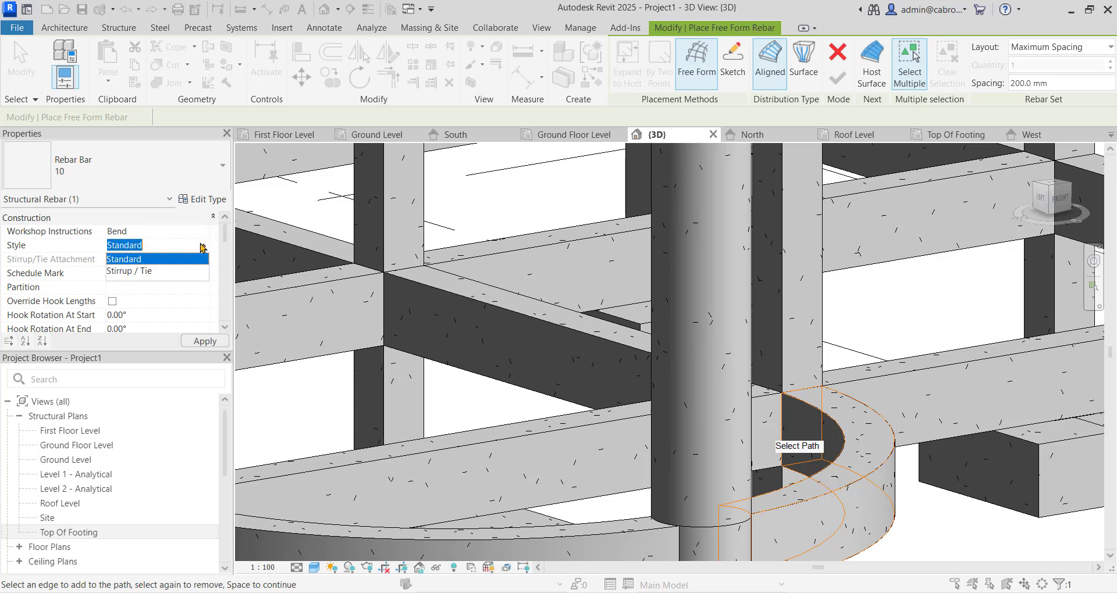
pyautogui.click(145, 272)
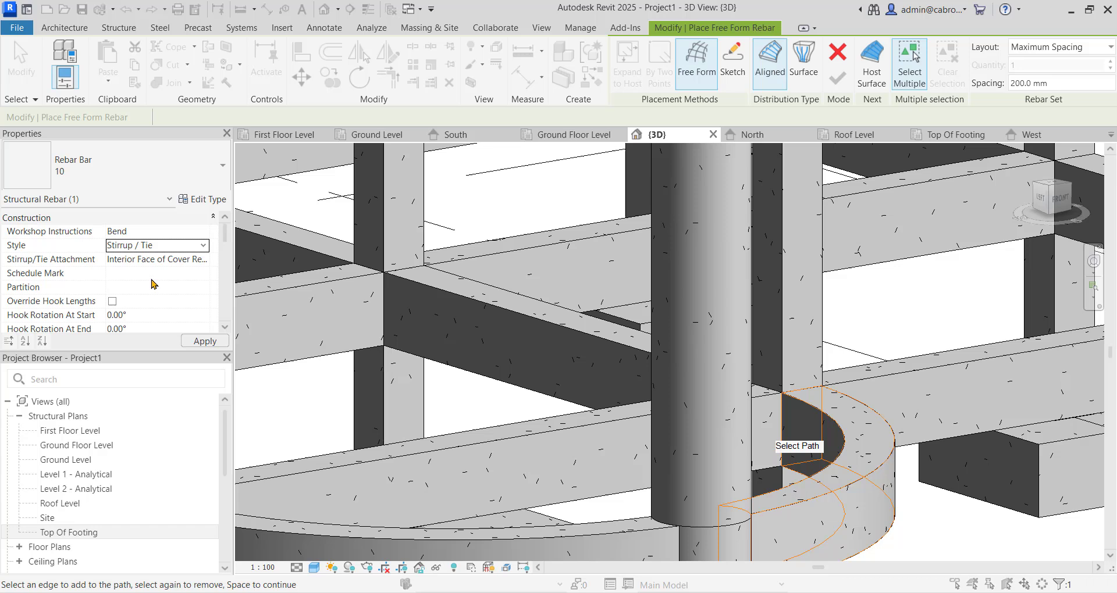
# Give both start and end hooks Stirrup/Tie - 135 deg. and apply the properties
pyautogui.scroll(-1, 154, 284)
pyautogui.scroll(-1, 139, 299)
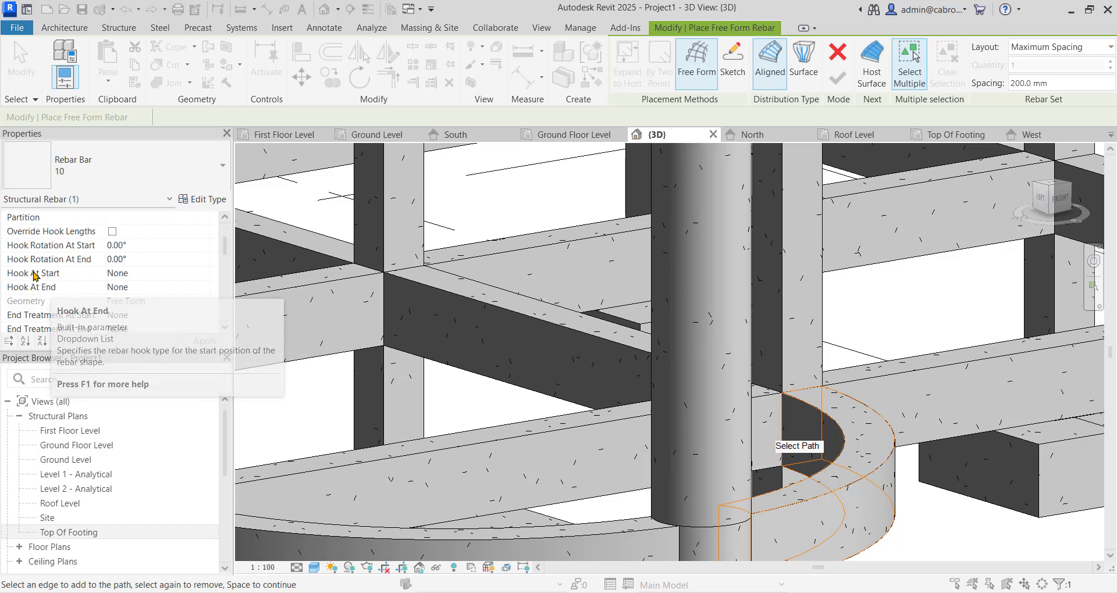
pyautogui.click(202, 274)
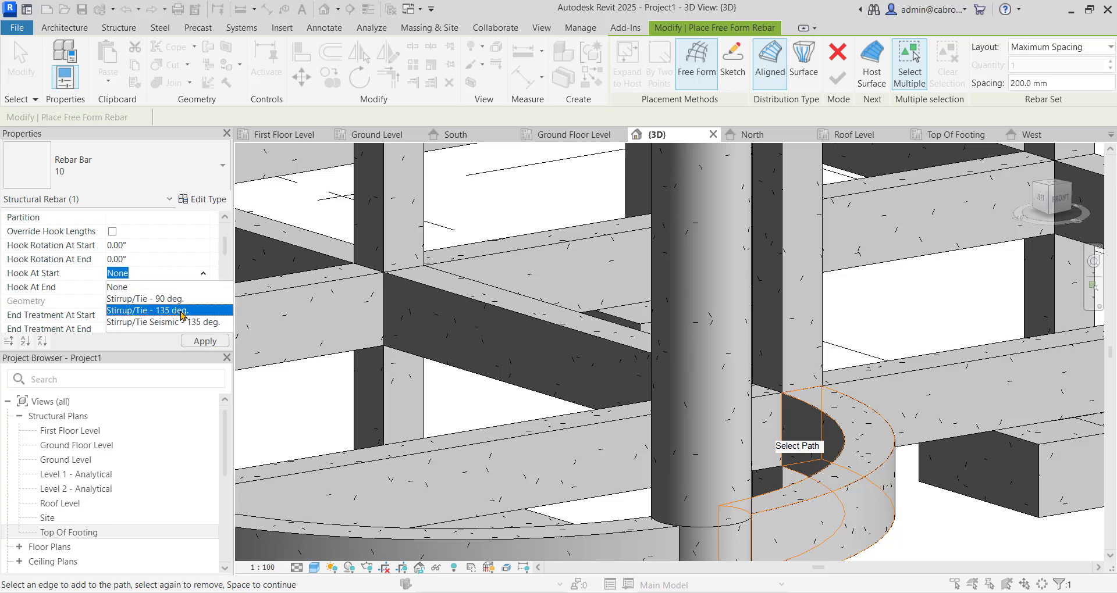
pyautogui.click(179, 311)
pyautogui.click(203, 288)
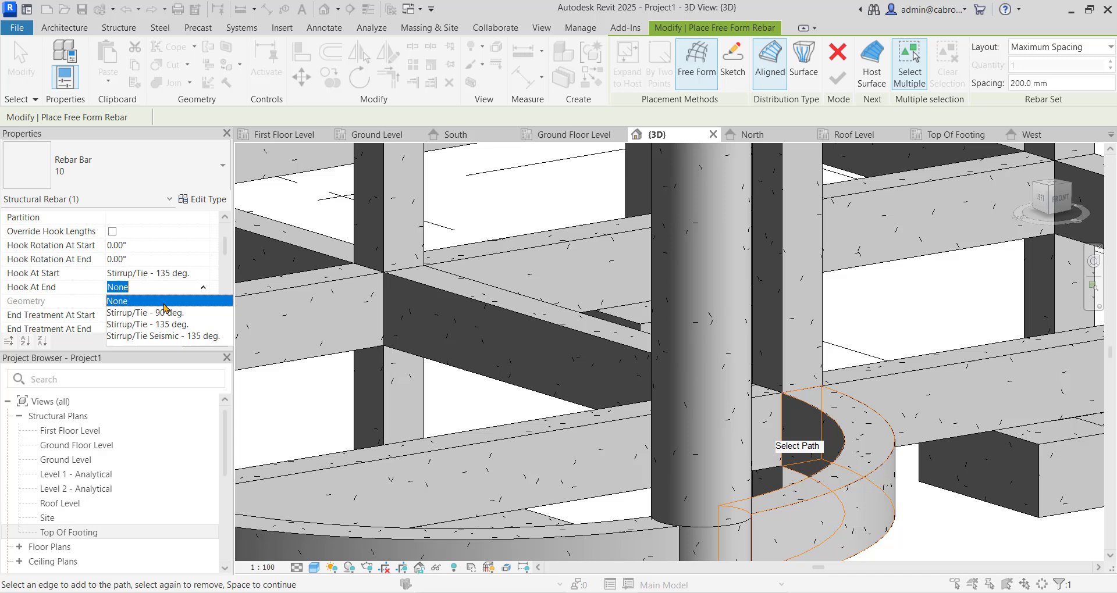
pyautogui.click(174, 325)
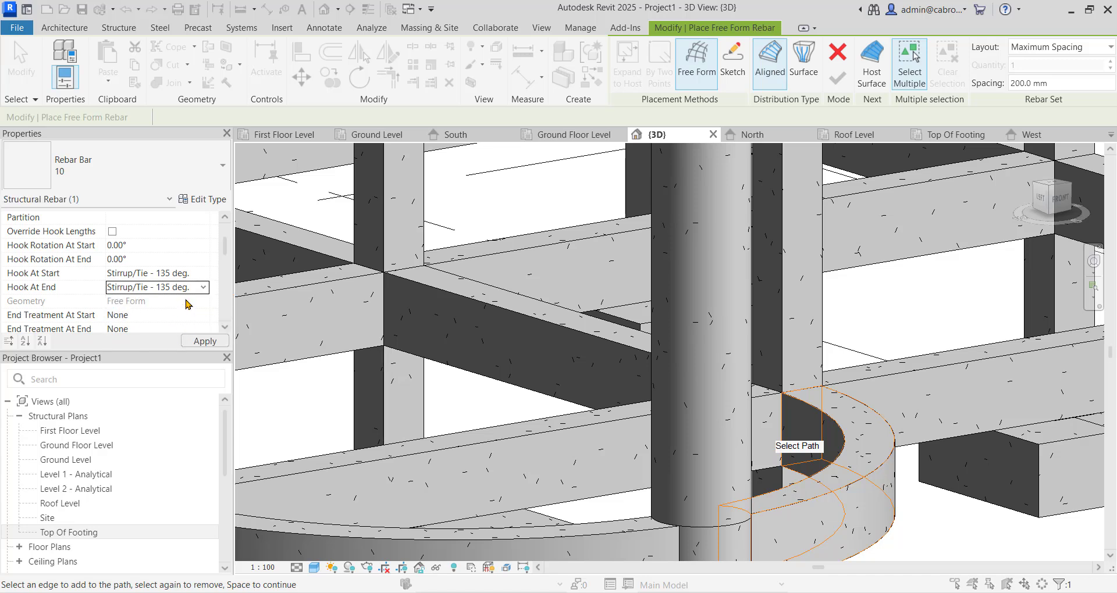
pyautogui.click(205, 341)
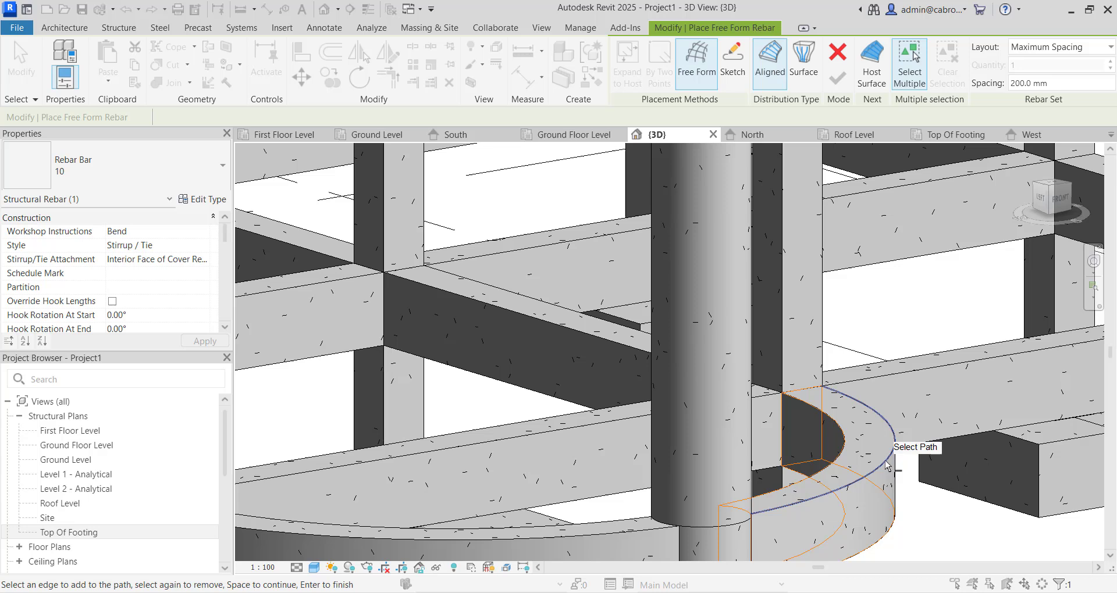
# Use the beam's curved edge as the path and finish, generating size-10 stirrups along the beam
pyautogui.click(886, 462)
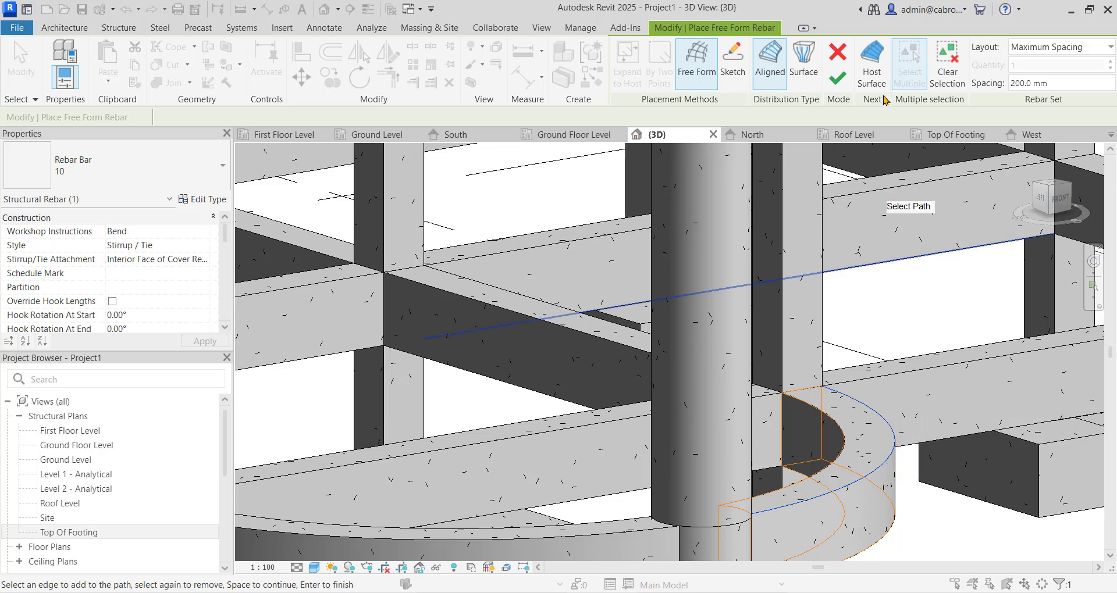
pyautogui.click(842, 80)
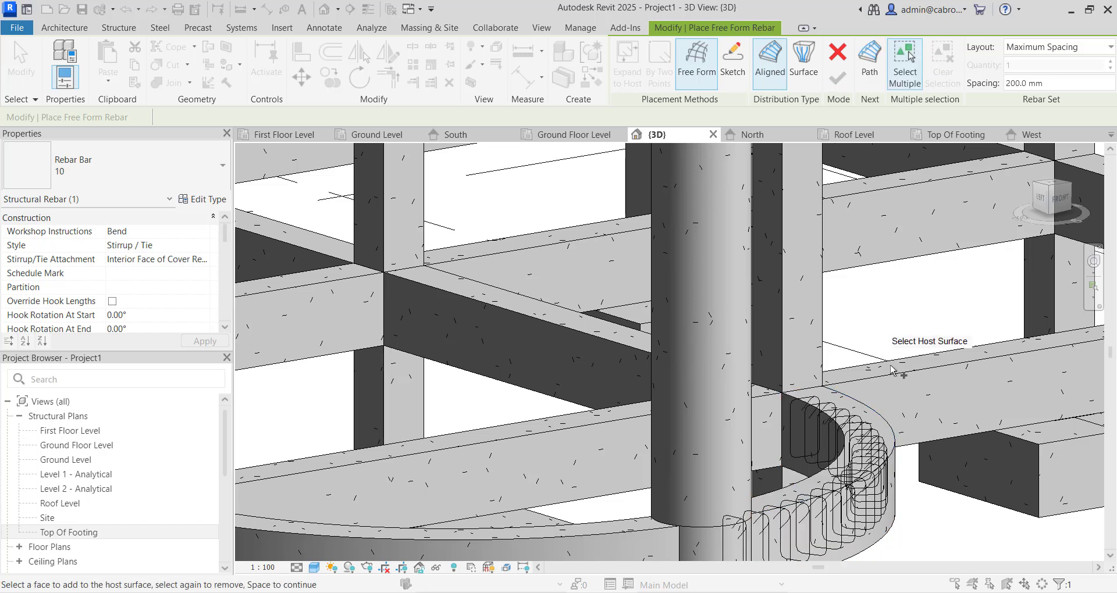
pyautogui.moveTo(907, 461); pyautogui.dragTo(854, 384, button='middle')
pyautogui.scroll(2, 847, 423)
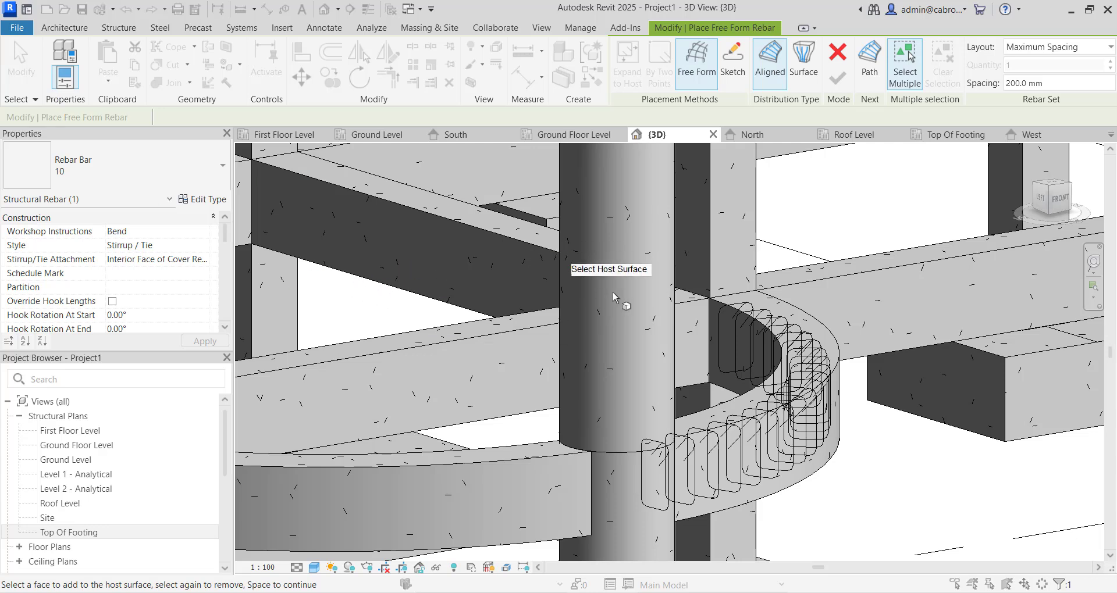
pyautogui.press('Escape')
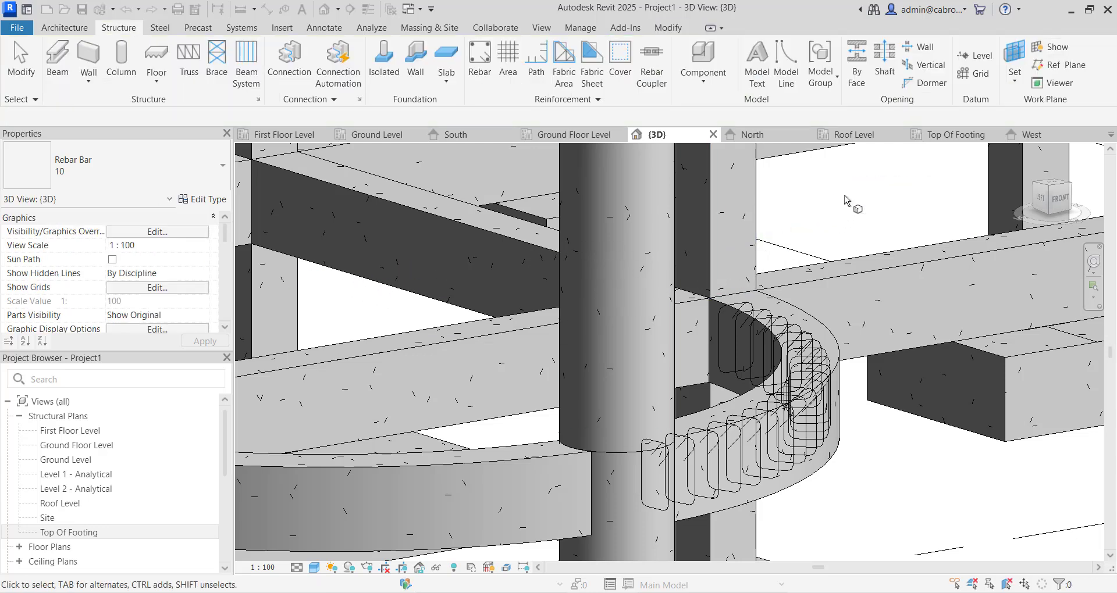
pyautogui.moveTo(802, 468); pyautogui.dragTo(816, 453, button='middle')
pyautogui.scroll(3, 816, 452)
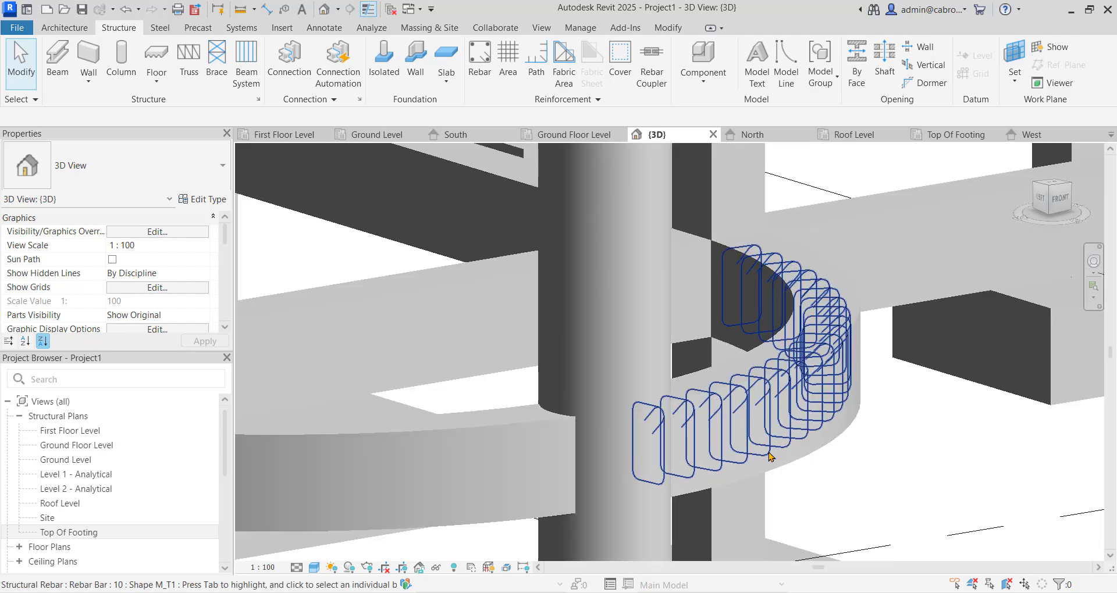
pyautogui.click(296, 567)
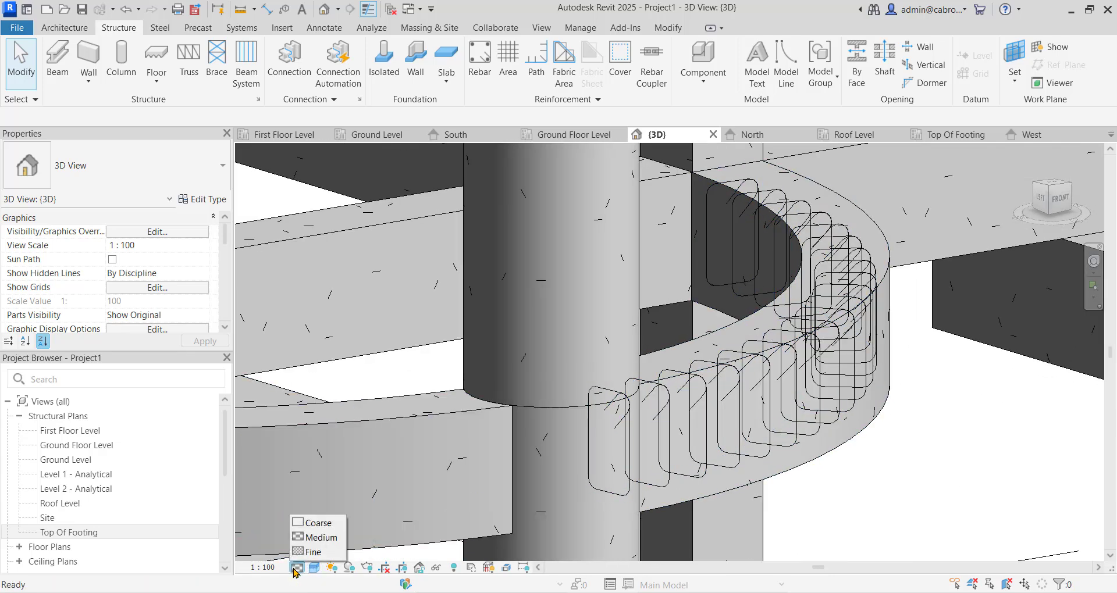
pyautogui.click(321, 552)
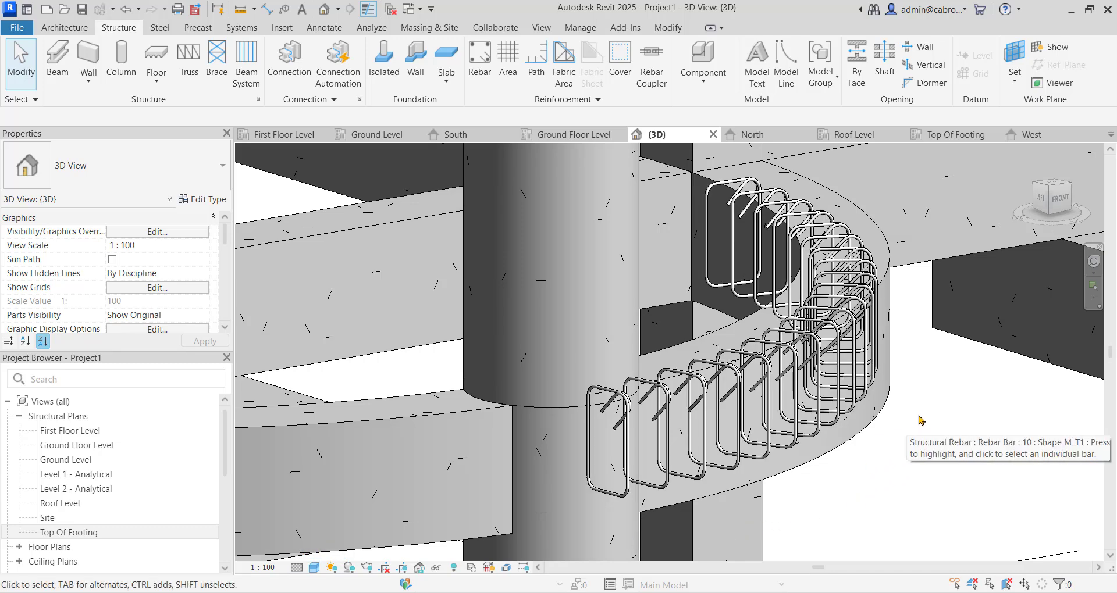
pyautogui.scroll(-1, 867, 499)
pyautogui.keyDown('shift'); pyautogui.moveTo(945, 414); pyautogui.dragTo(1004, 404, button='middle'); pyautogui.keyUp('shift')
pyautogui.scroll(-3, 968, 373)
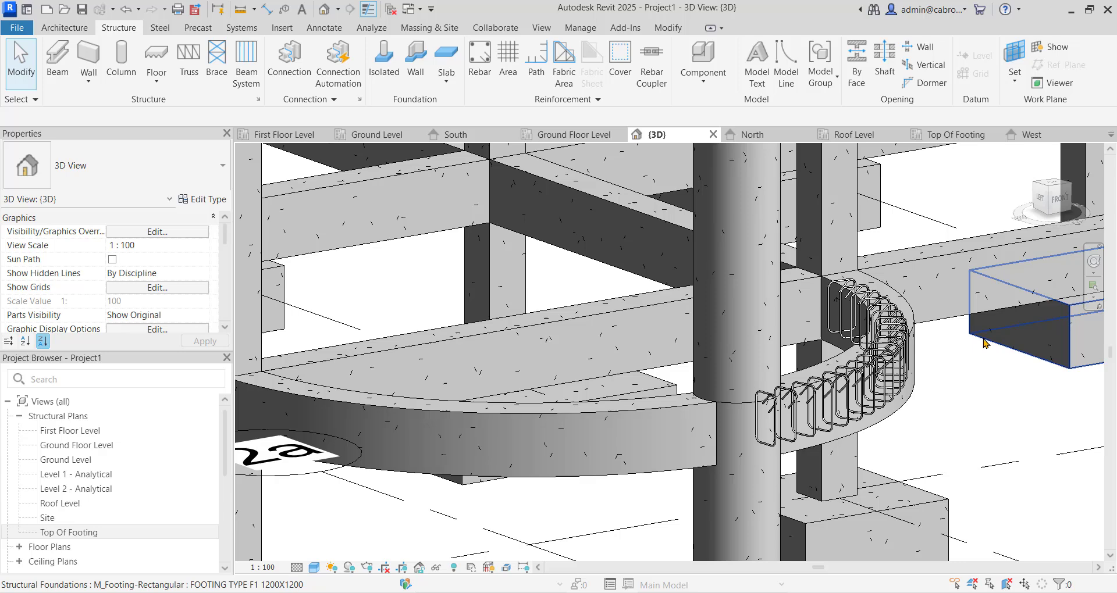
pyautogui.scroll(4, 982, 340)
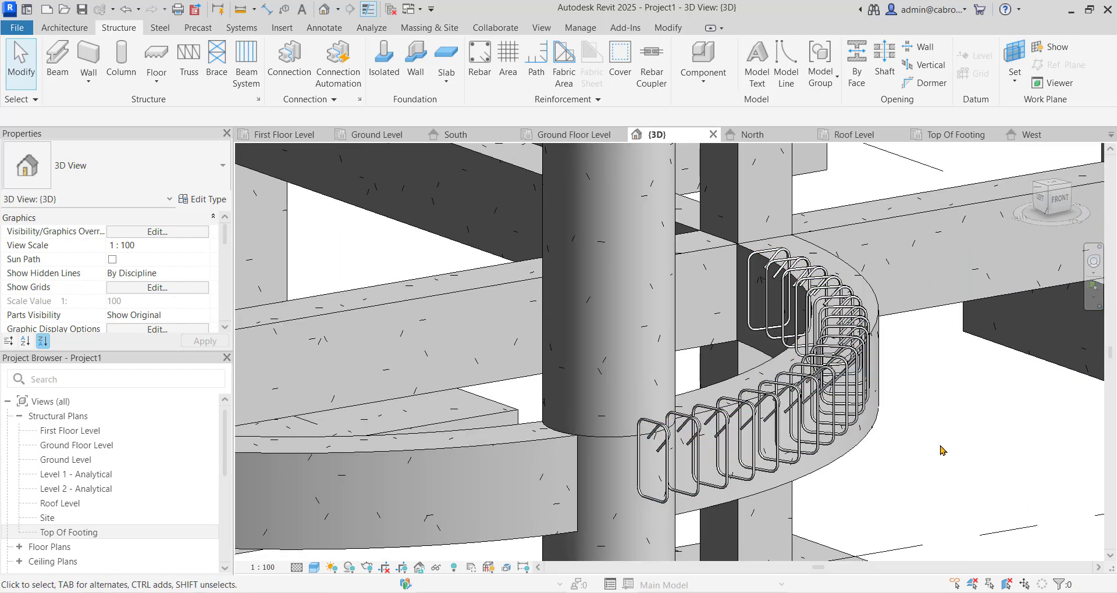
pyautogui.moveTo(945, 451); pyautogui.dragTo(879, 491, button='middle')
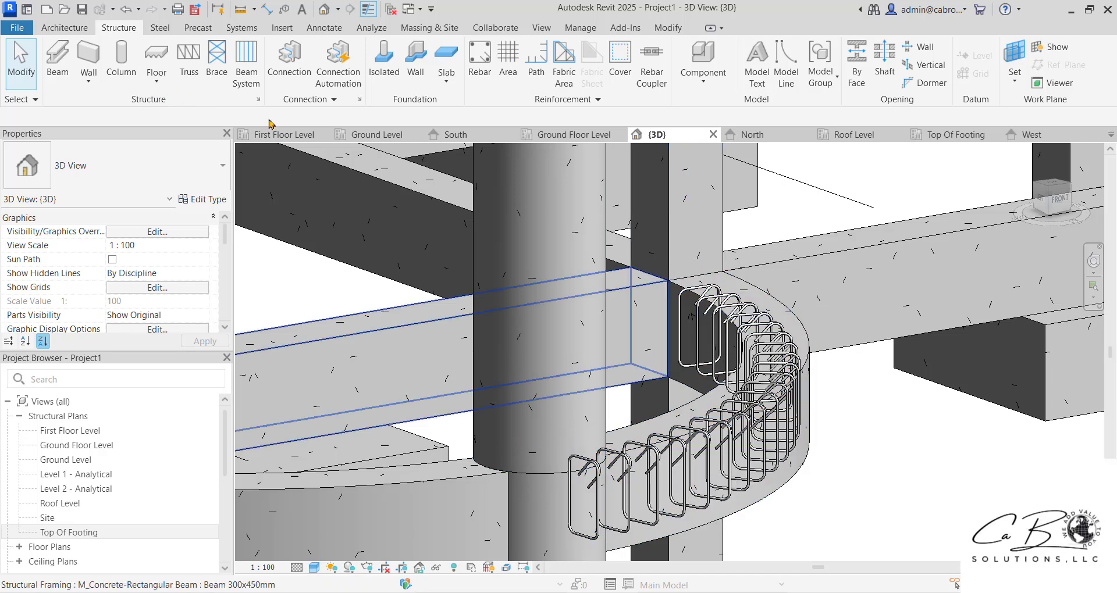
pyautogui.scroll(-2, 872, 449)
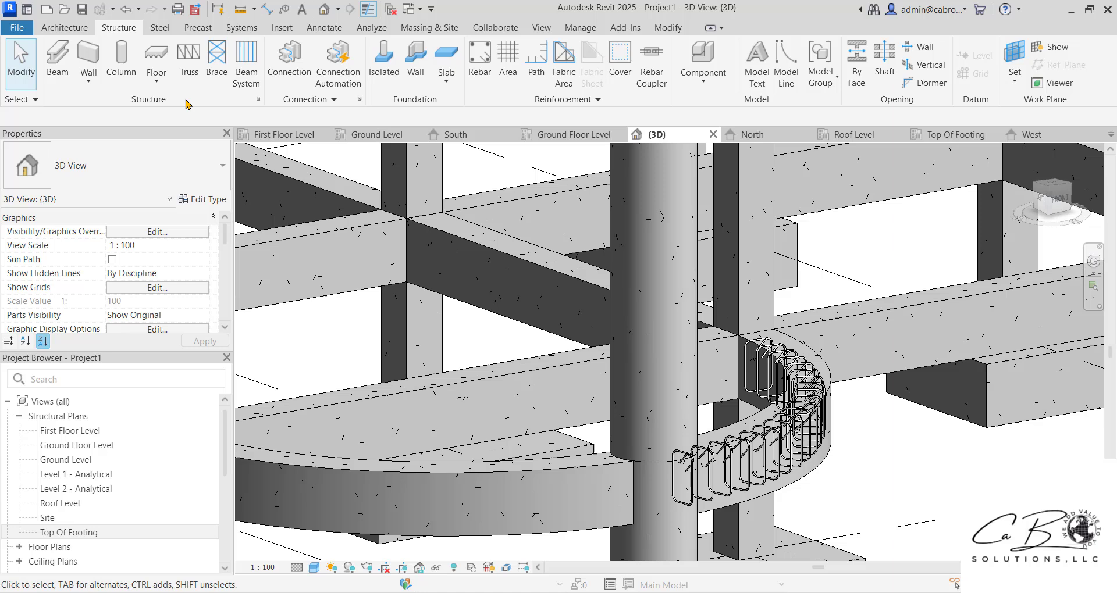
# Select the curved beam and start free-form rebar with Select Multiple and Surface distribution
pyautogui.click(21, 56)
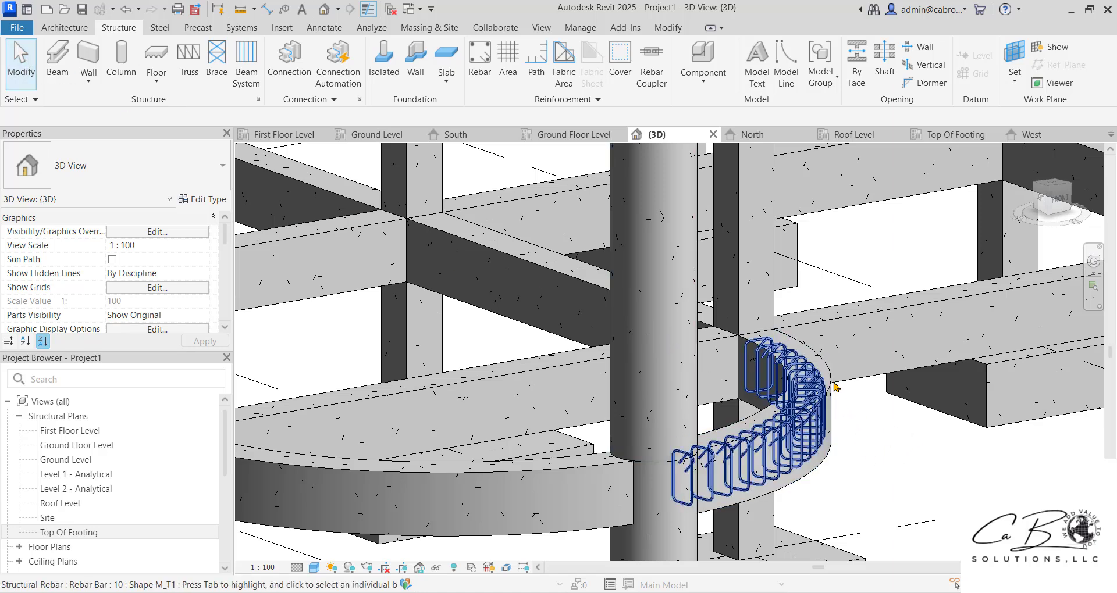
pyautogui.click(884, 466)
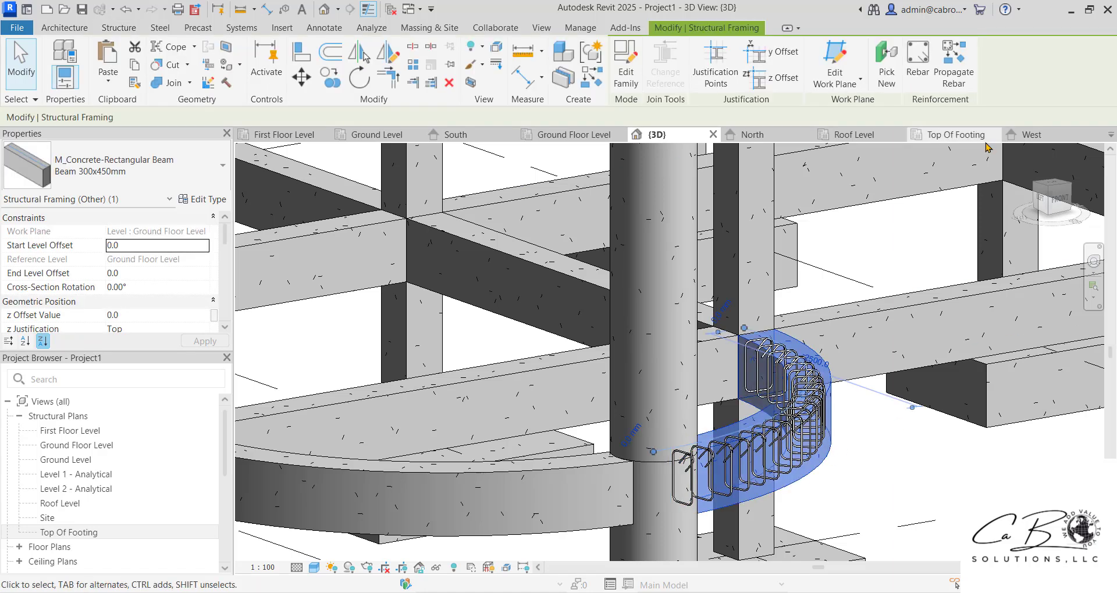
pyautogui.click(917, 61)
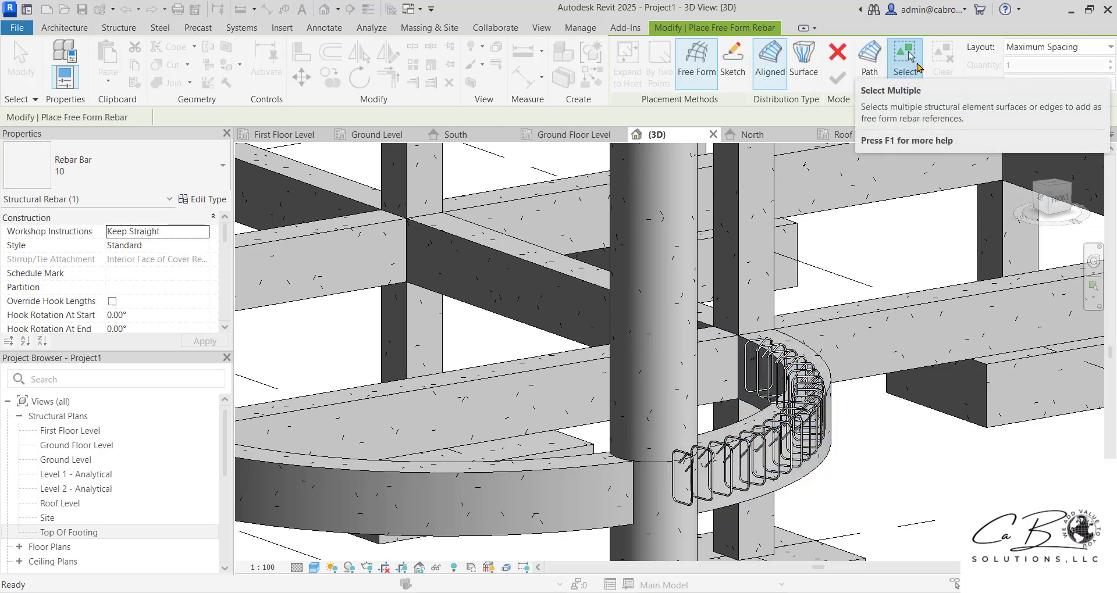
pyautogui.click(905, 67)
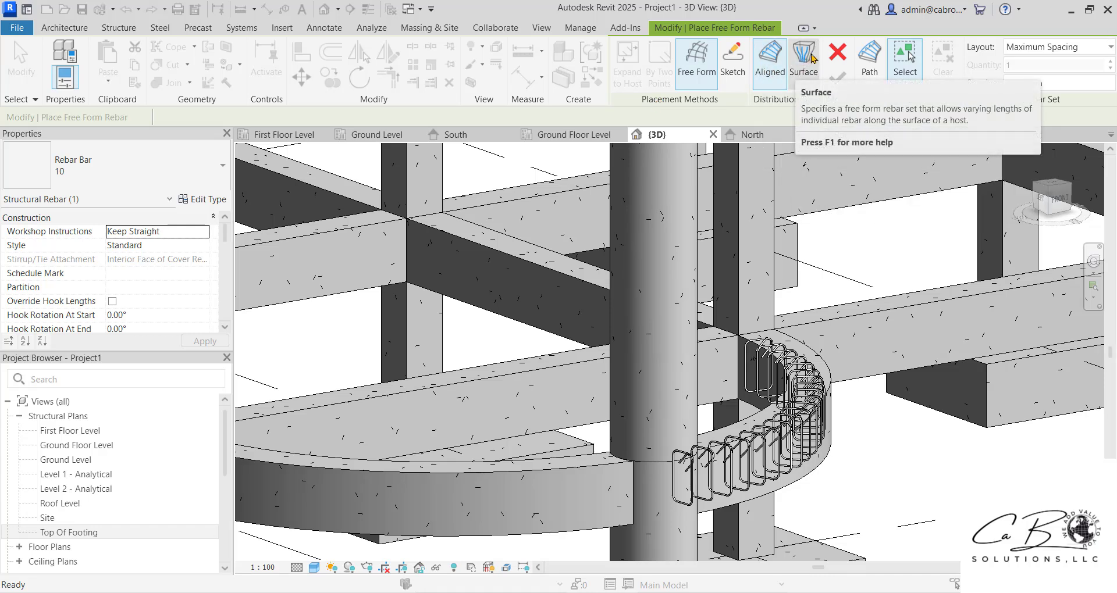
pyautogui.click(813, 57)
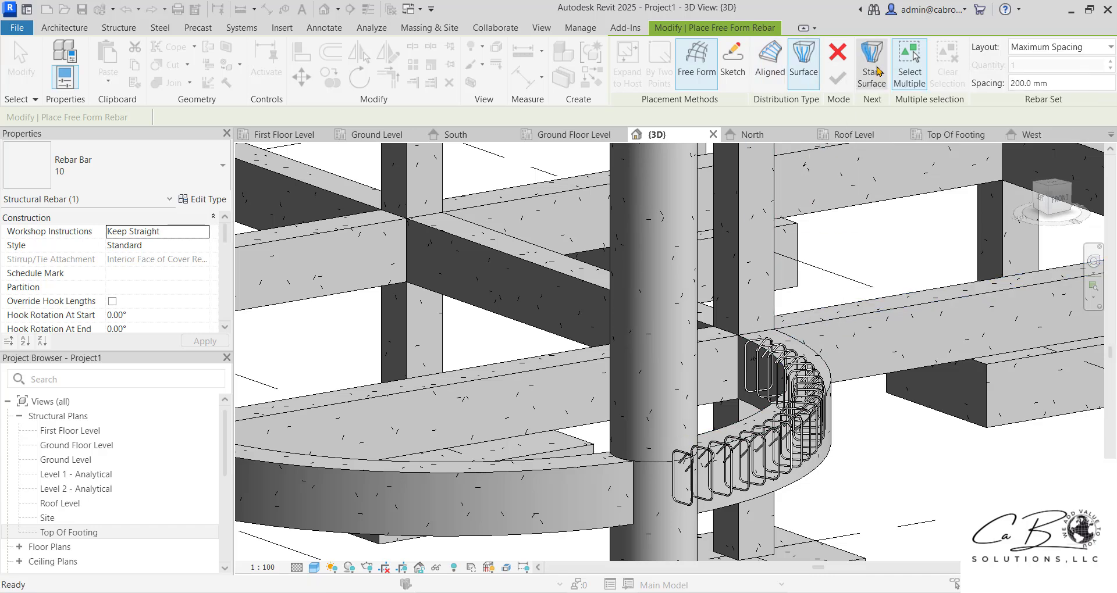
# Pick the beam's end face as the start surface and its curved side face as the end surface
pyautogui.click(875, 69)
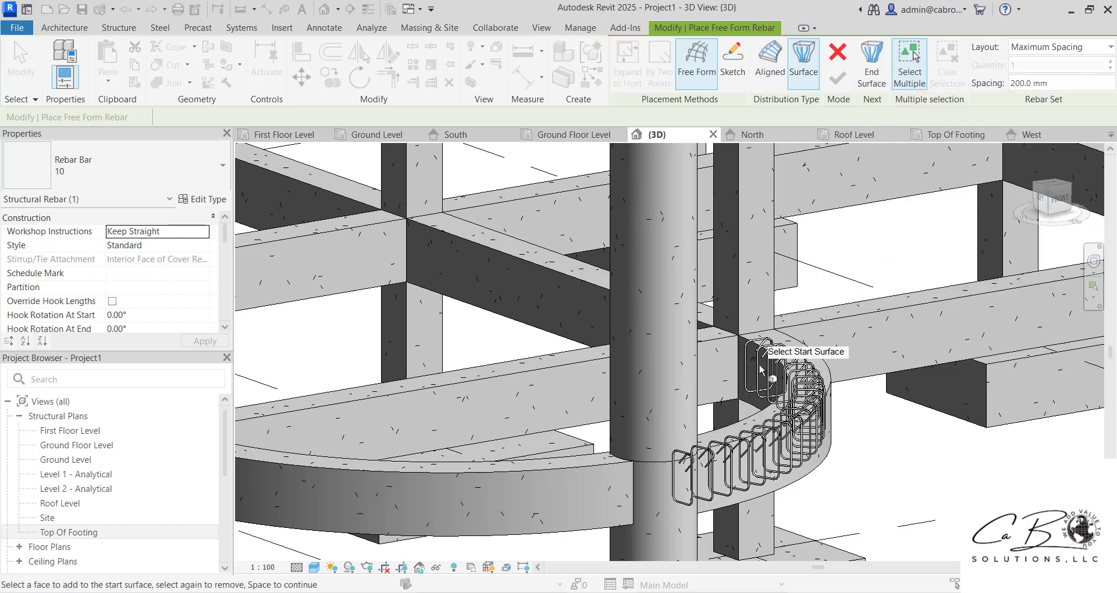
pyautogui.scroll(3, 759, 368)
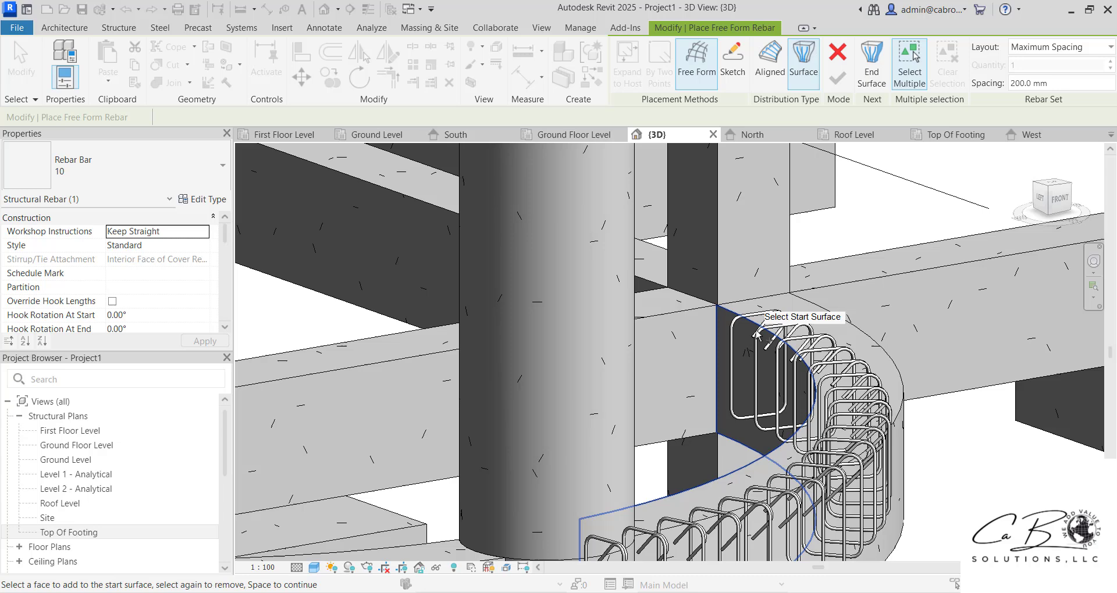
pyautogui.click(751, 331)
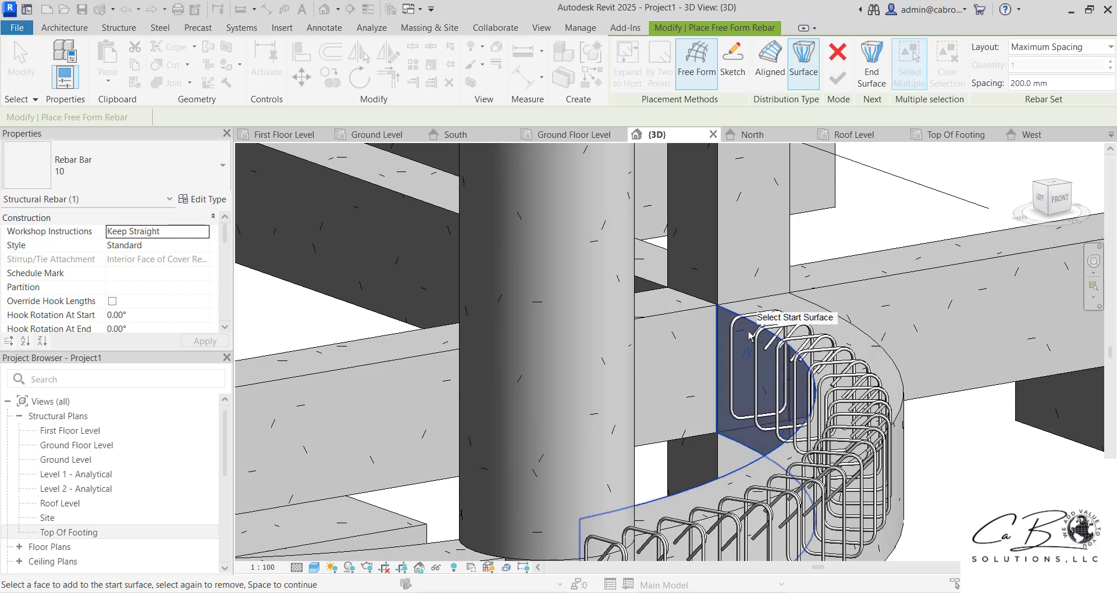
pyautogui.scroll(-4, 751, 332)
pyautogui.click(881, 63)
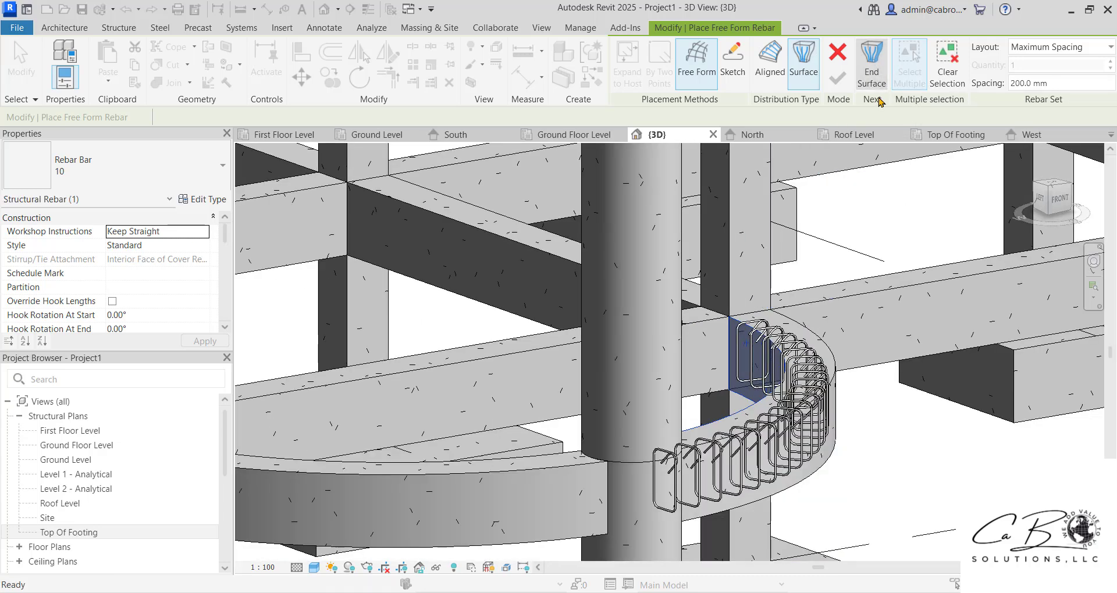
pyautogui.click(837, 455)
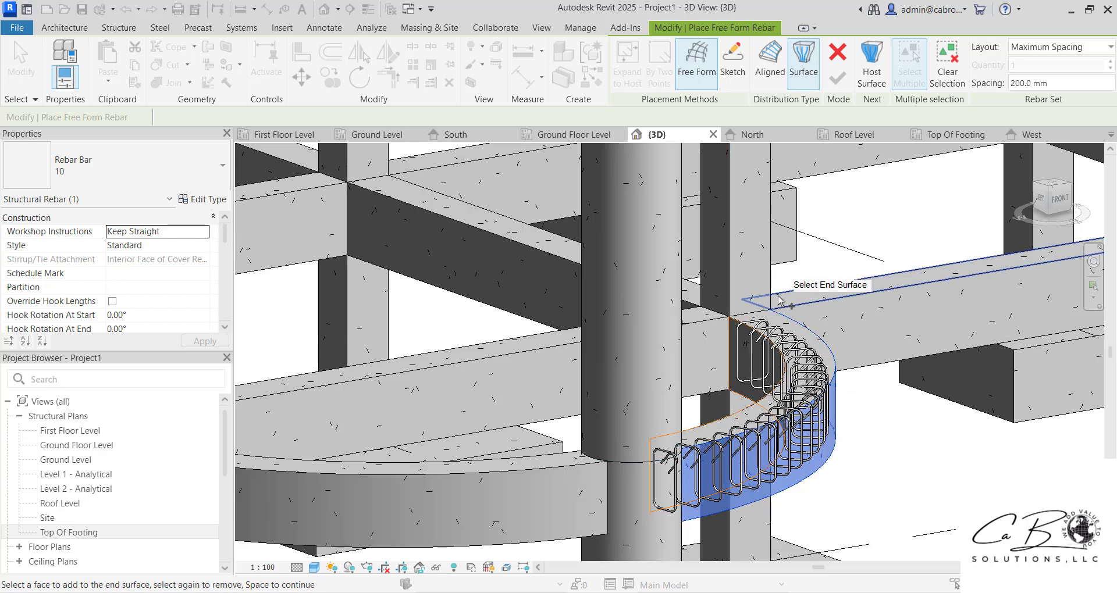
pyautogui.click(873, 56)
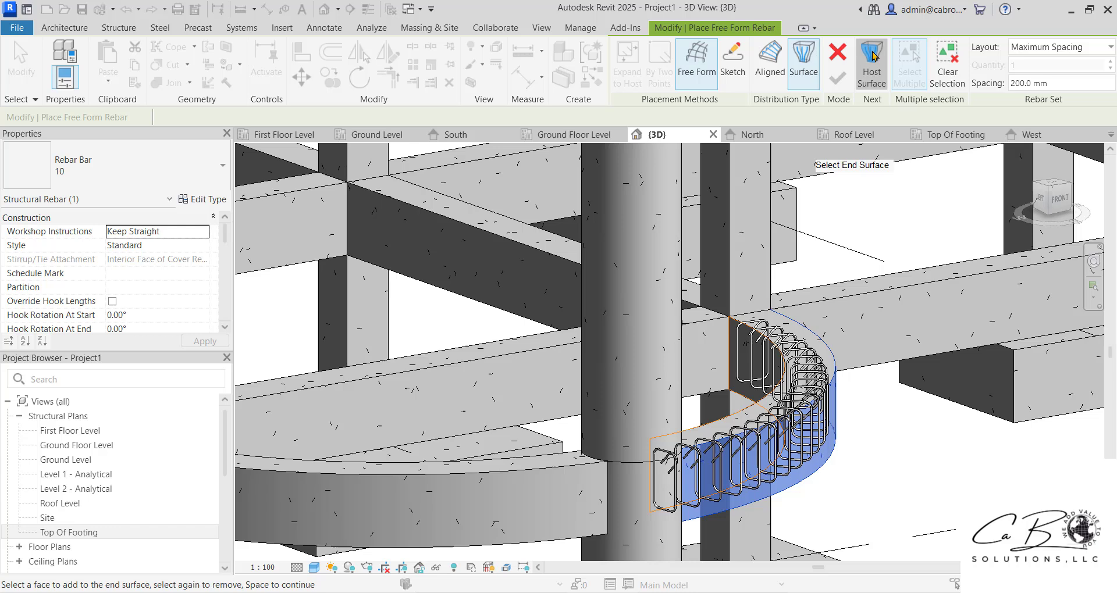
# Use the beam's top face as host surface, with Bend workshop instructions and Standard style
pyautogui.click(825, 343)
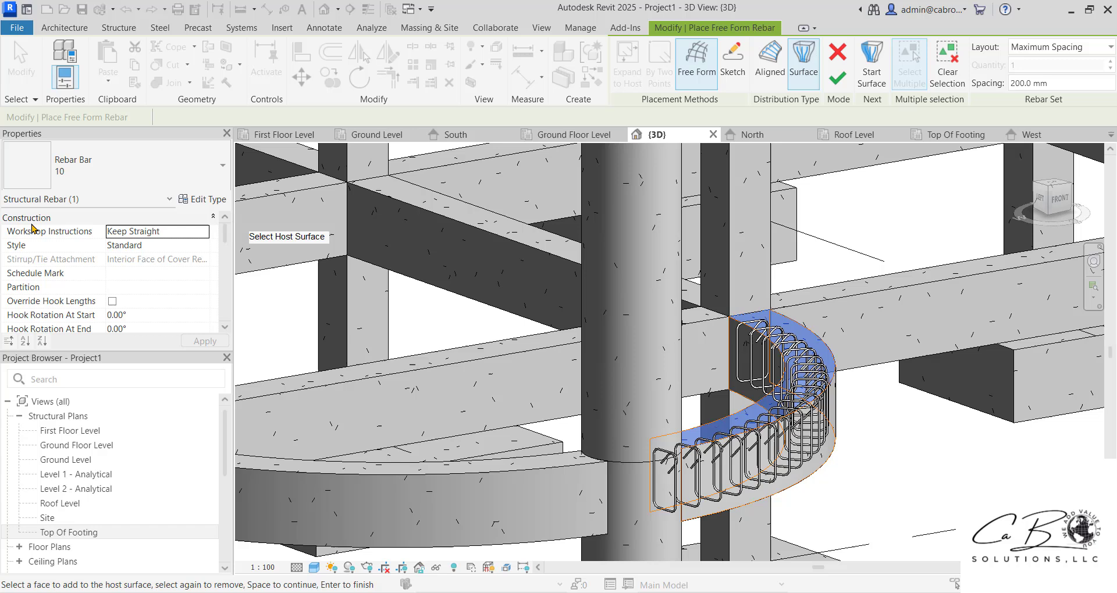
pyautogui.click(203, 232)
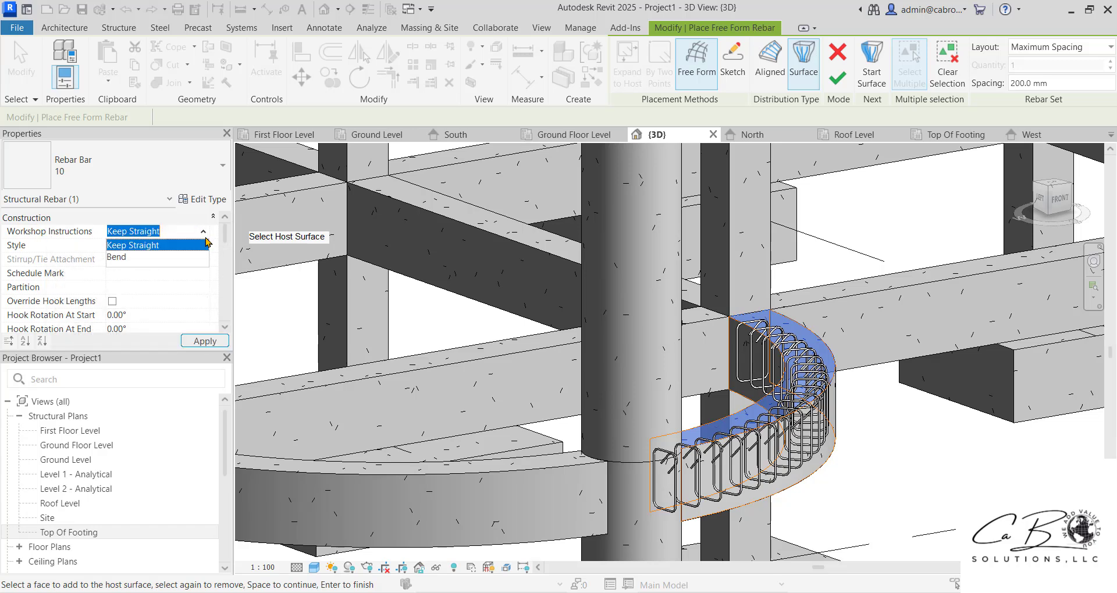
pyautogui.click(119, 258)
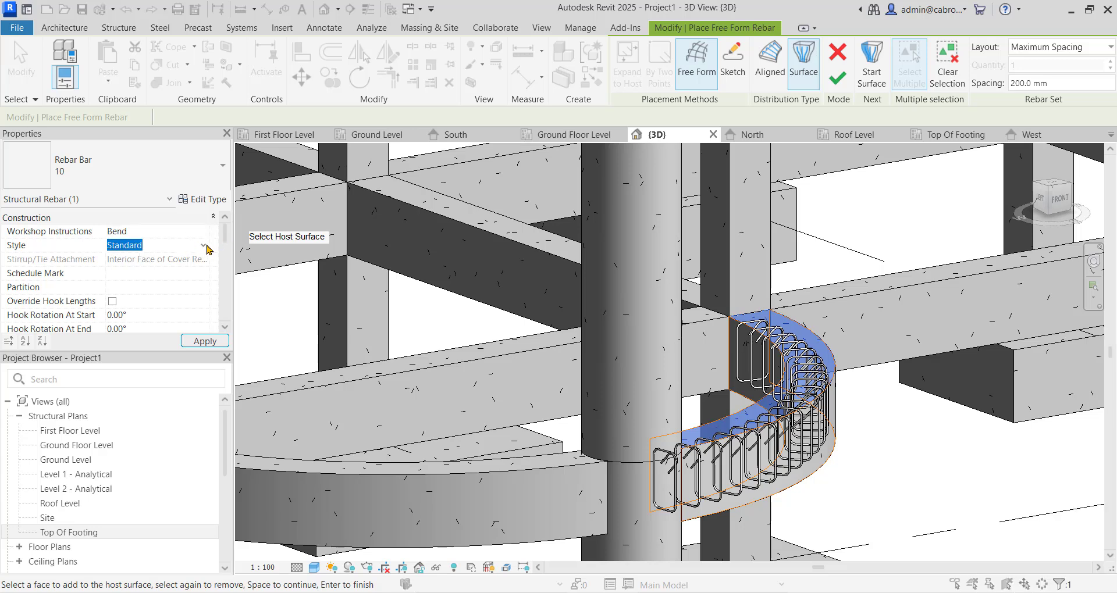
pyautogui.click(205, 247)
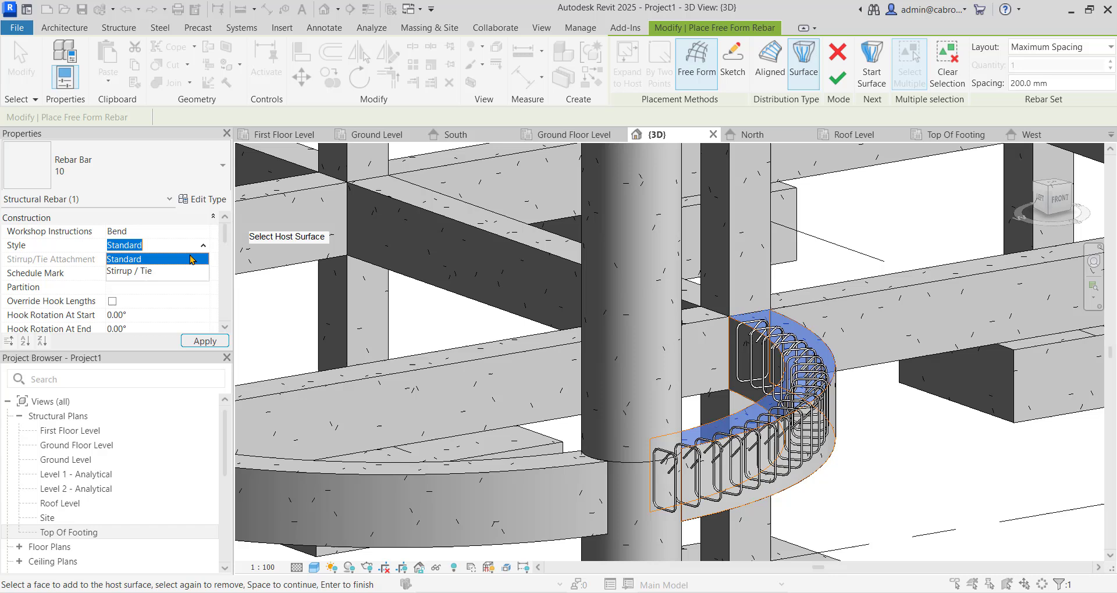
pyautogui.click(191, 259)
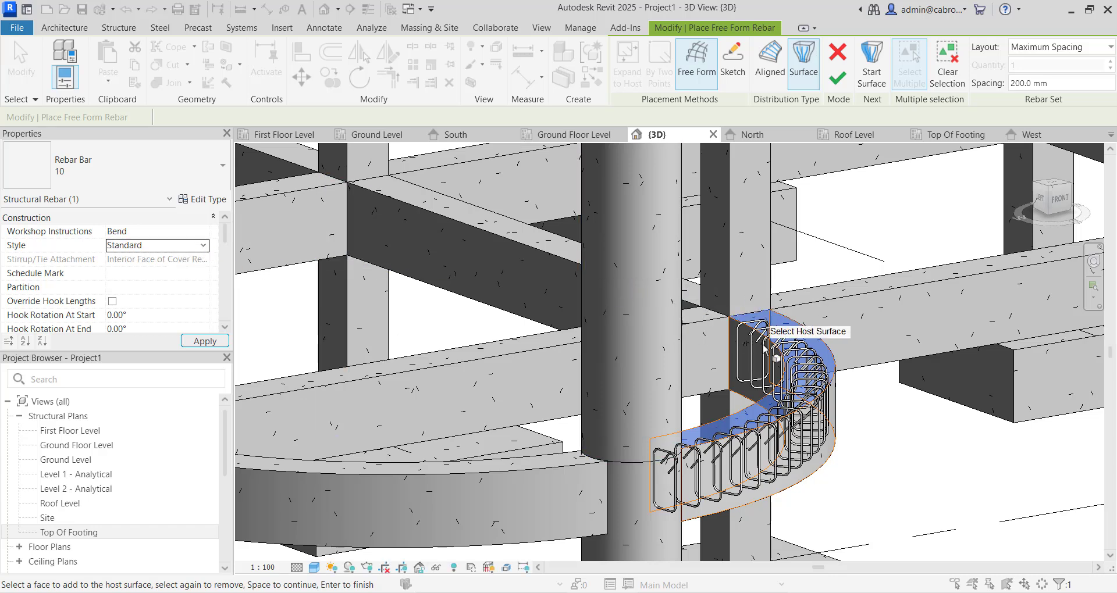
# Finish the top longitudinal bars and exit free-form rebar placement
pyautogui.click(844, 81)
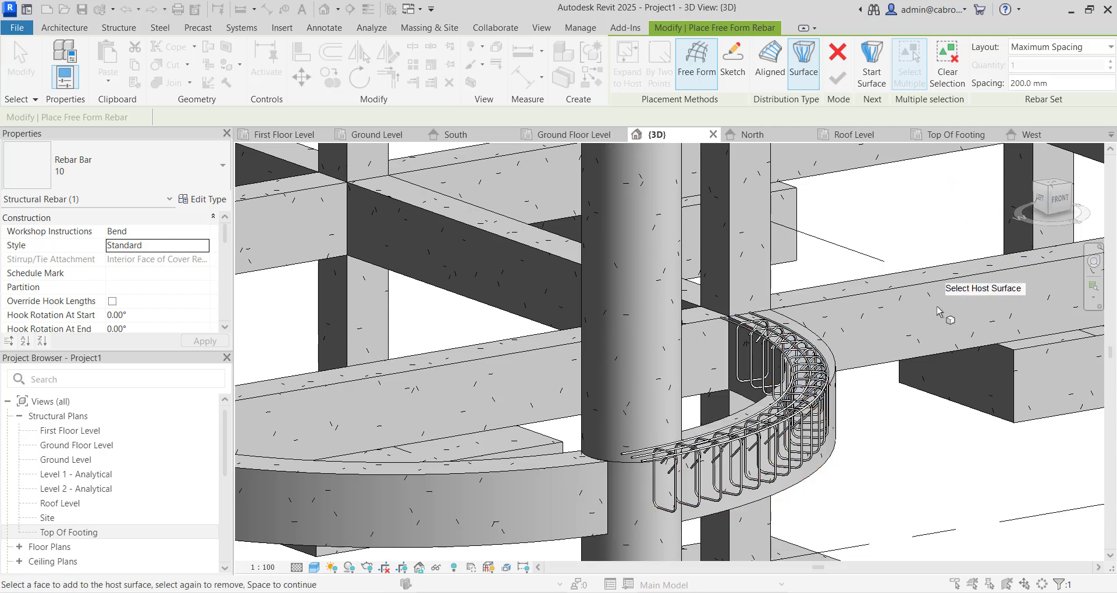
pyautogui.scroll(2, 839, 356)
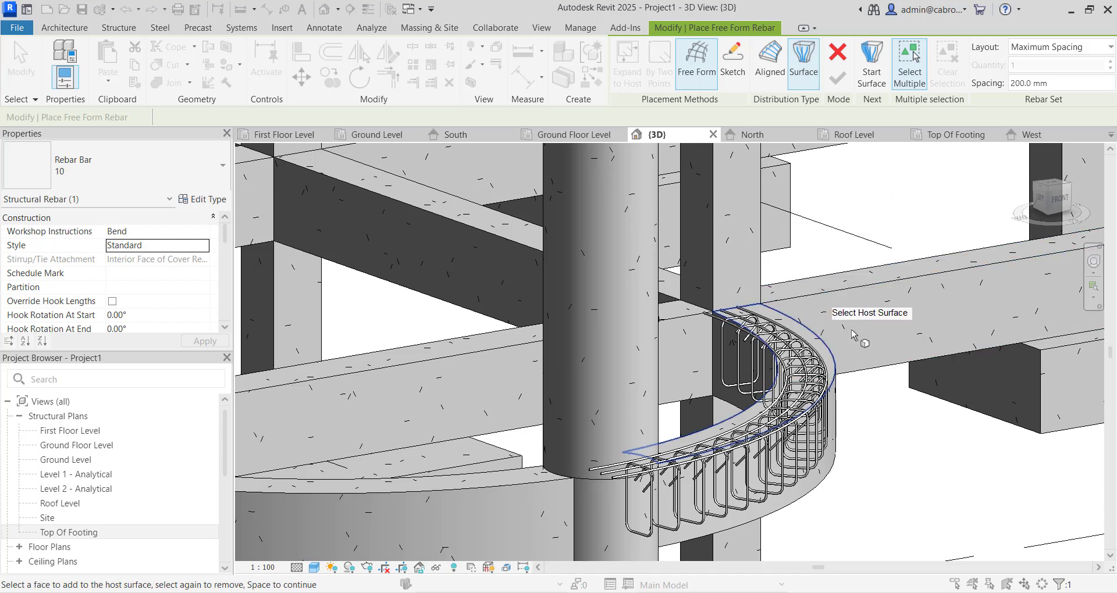
pyautogui.moveTo(867, 414); pyautogui.dragTo(885, 394, button='middle')
pyautogui.press('Escape')
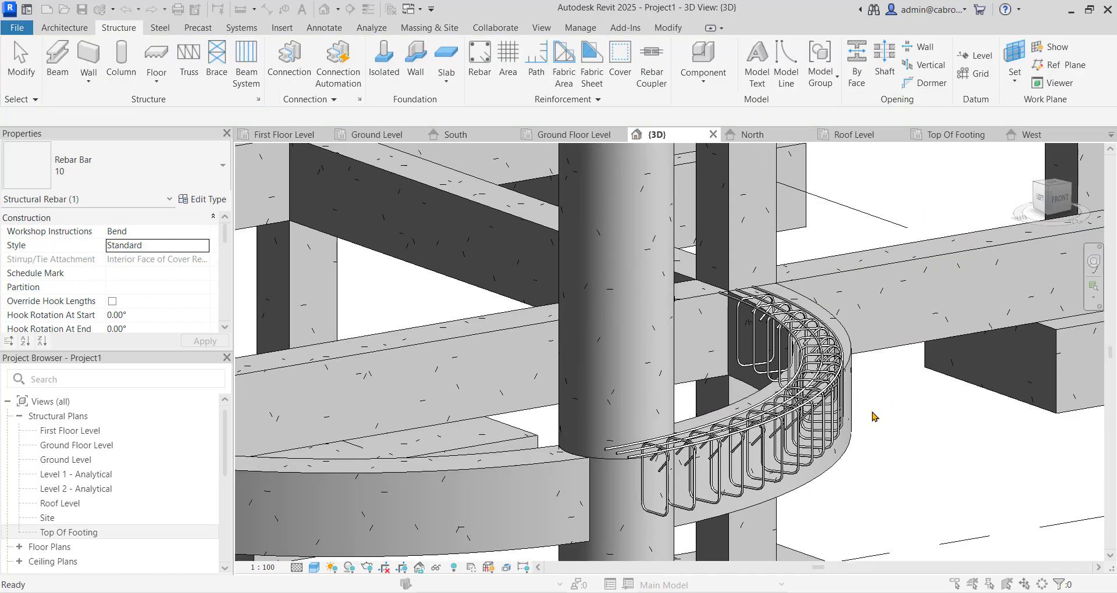
# Change the top bar set from bar type 10 to Rebar Bar 16
pyautogui.click(623, 458)
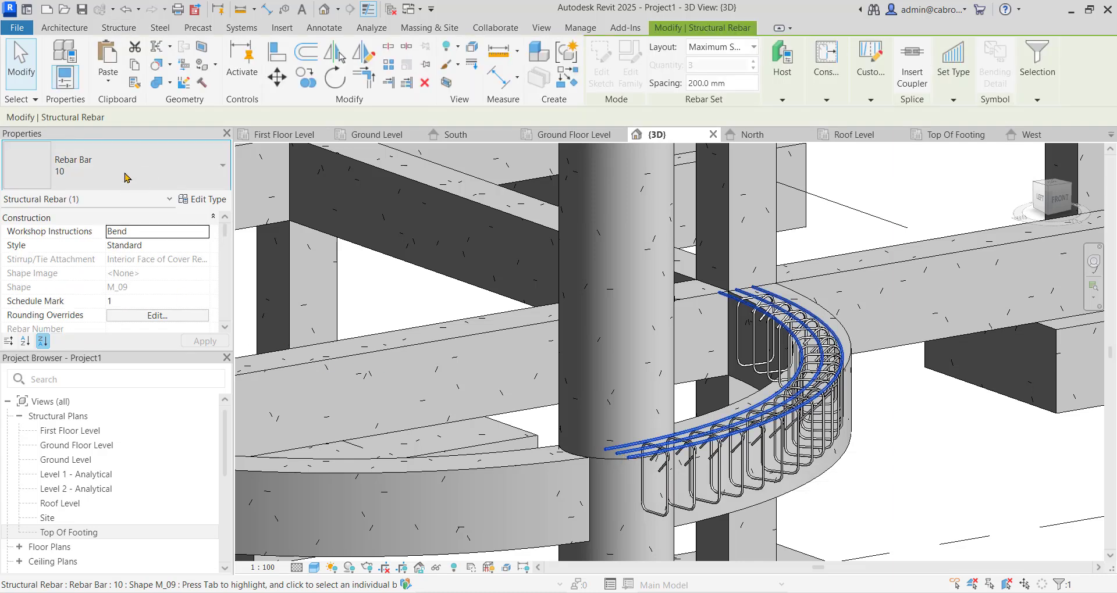
pyautogui.click(127, 177)
pyautogui.press('Escape')
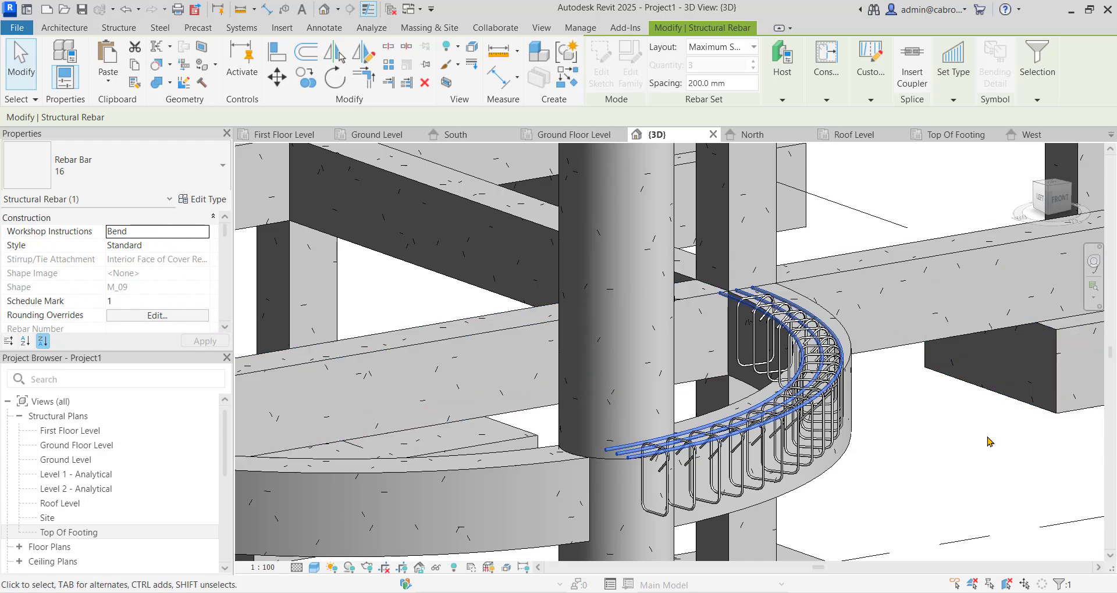
pyautogui.click(921, 451)
pyautogui.scroll(-3, 896, 433)
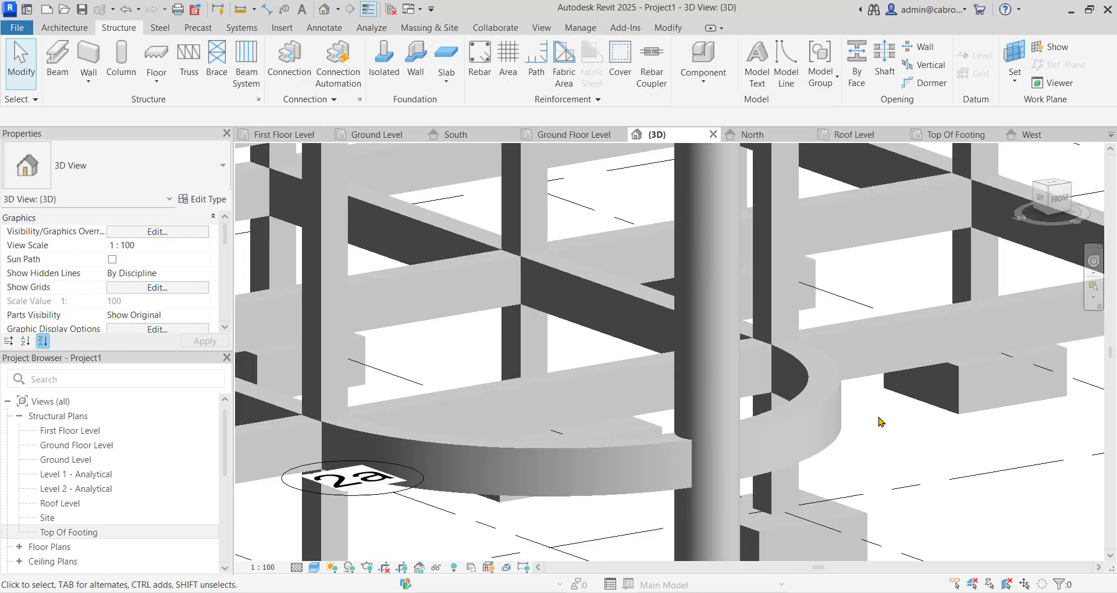
pyautogui.moveTo(878, 419); pyautogui.dragTo(840, 412, button='middle')
pyautogui.scroll(3, 895, 326)
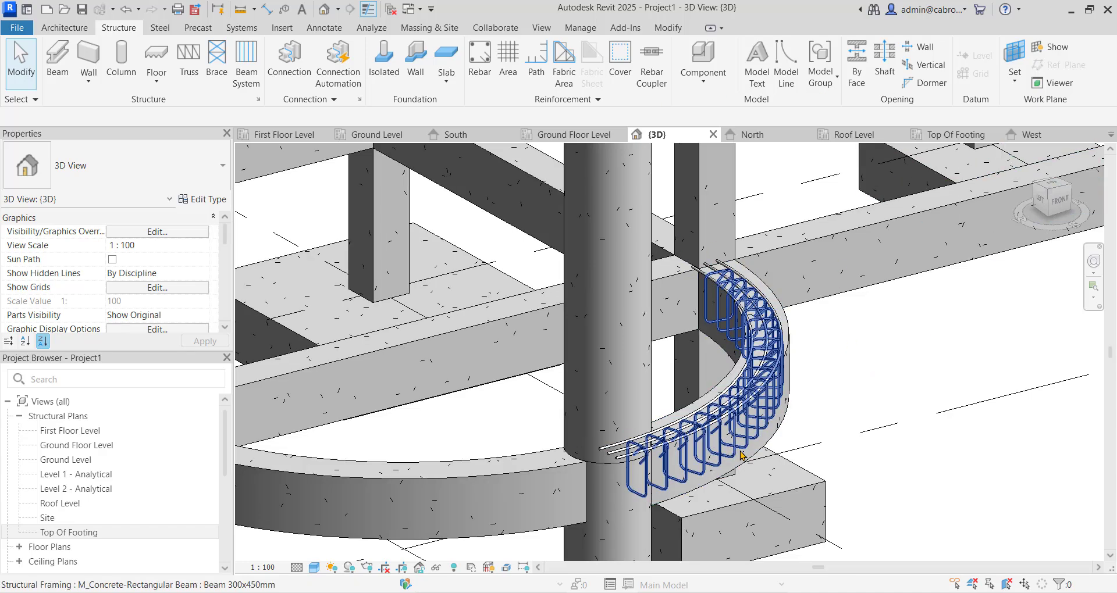
# Start new free-form rebar on the beam, picking its curved face as start and outer curved face as end
pyautogui.click(760, 463)
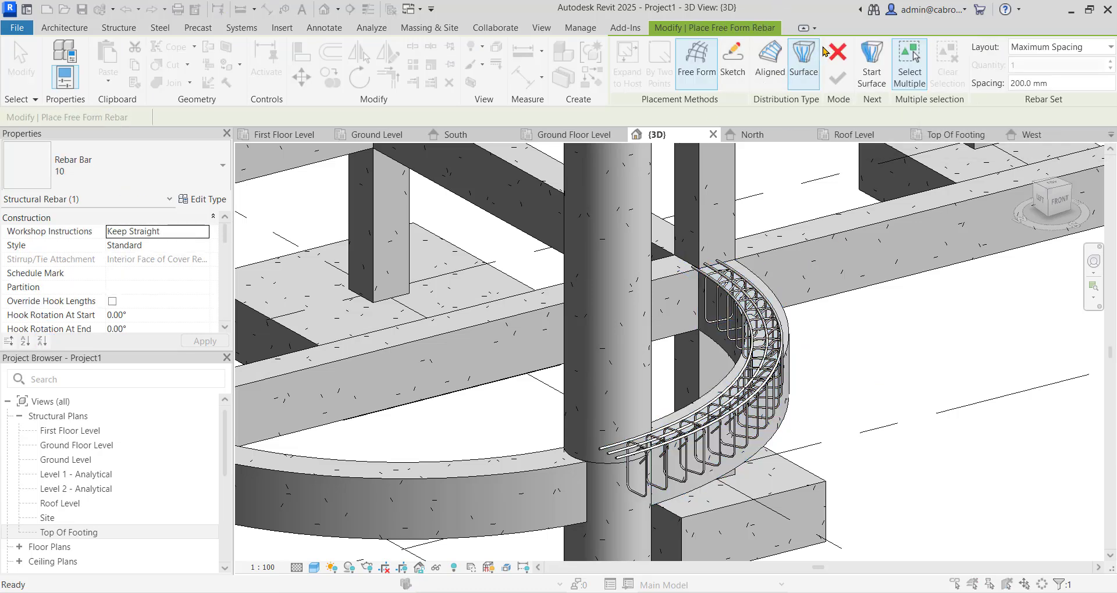
pyautogui.click(798, 82)
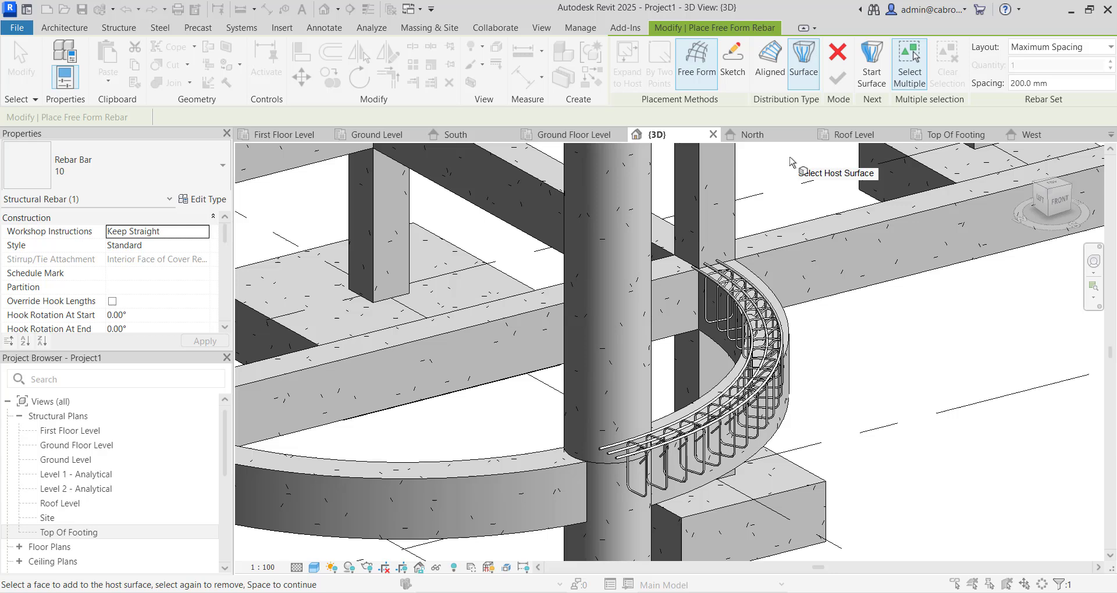
pyautogui.click(873, 74)
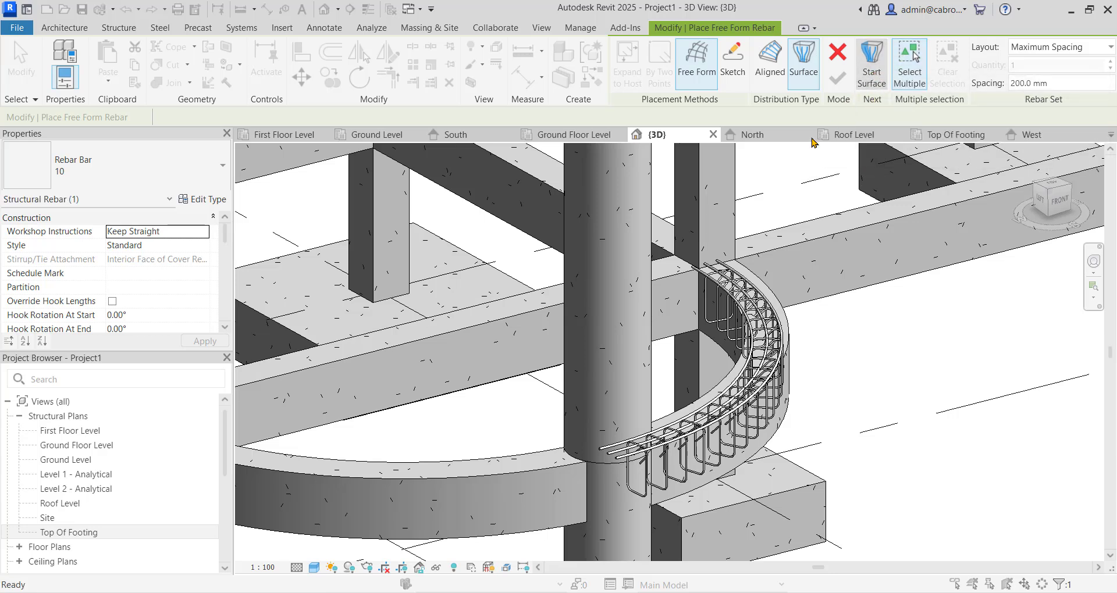
pyautogui.click(721, 300)
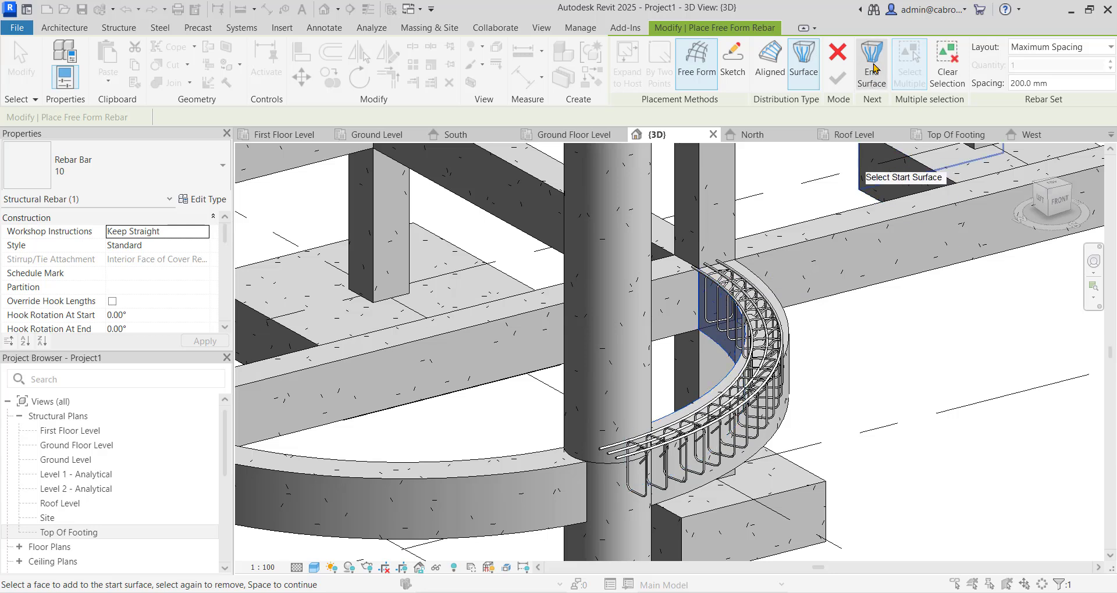
pyautogui.click(873, 64)
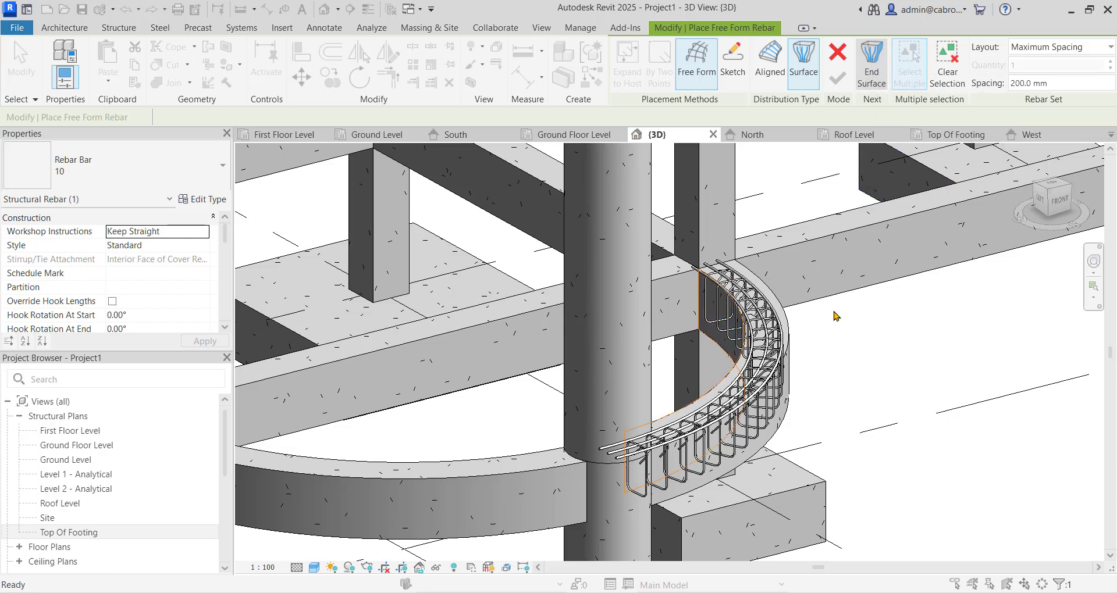
pyautogui.click(774, 435)
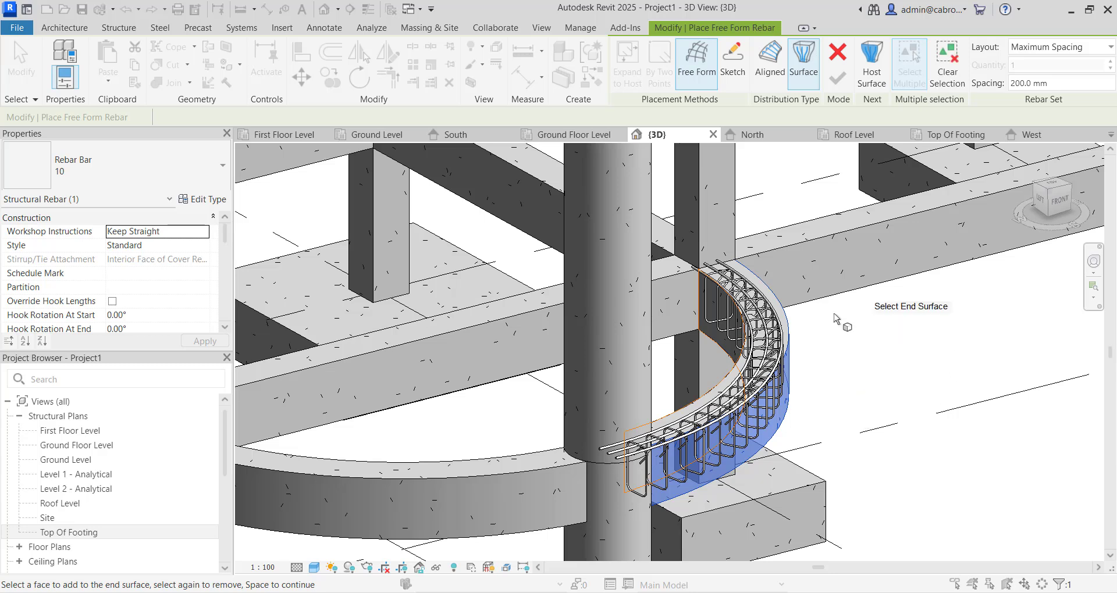
# Set the pending bars to Rebar Bar 16 with Bend workshop instructions
pyautogui.click(154, 172)
pyautogui.click(84, 275)
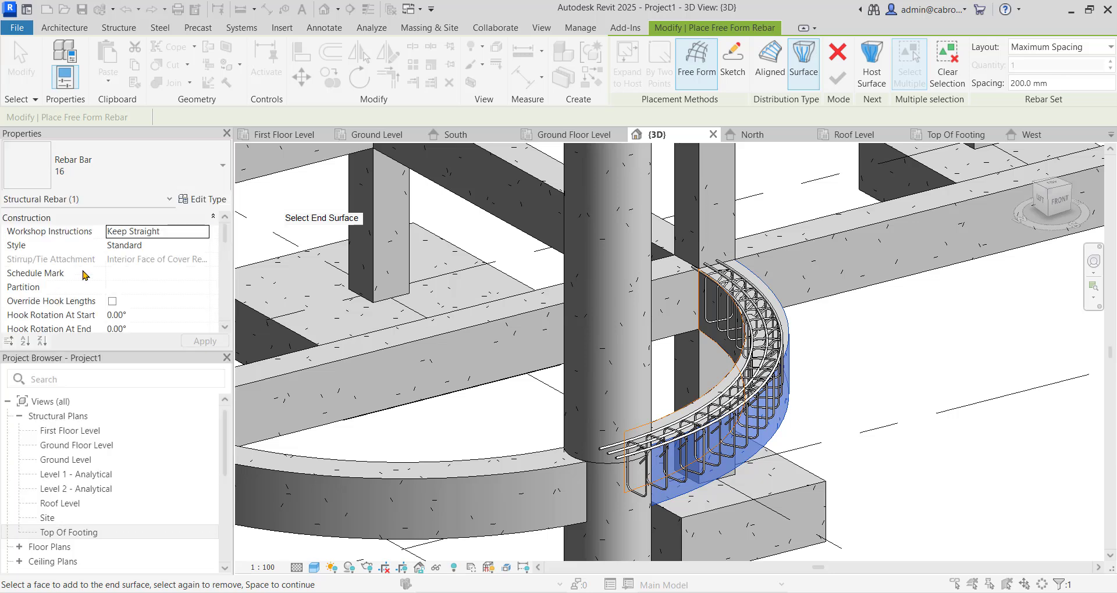
pyautogui.click(191, 235)
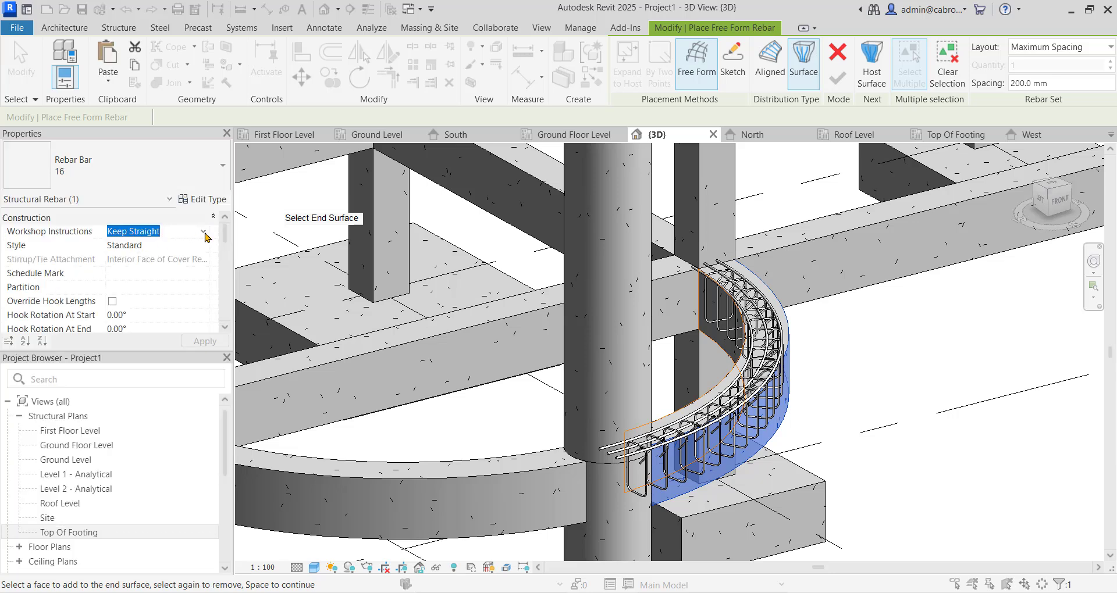
pyautogui.click(203, 232)
pyautogui.click(123, 258)
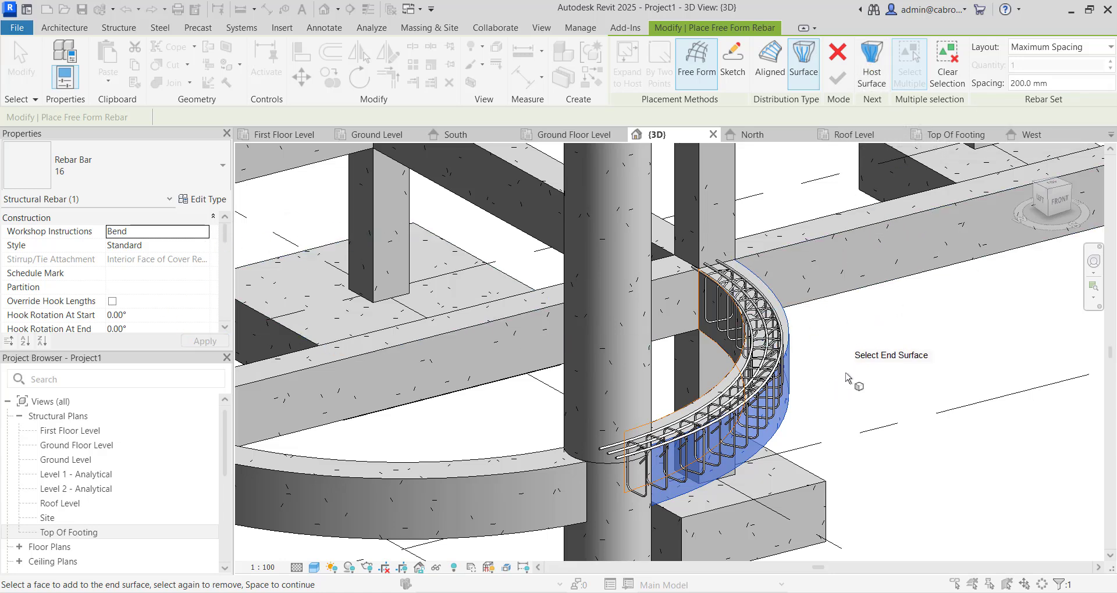
pyautogui.keyDown('shift'); pyautogui.moveTo(848, 378); pyautogui.dragTo(829, 256, button='middle'); pyautogui.keyUp('shift')
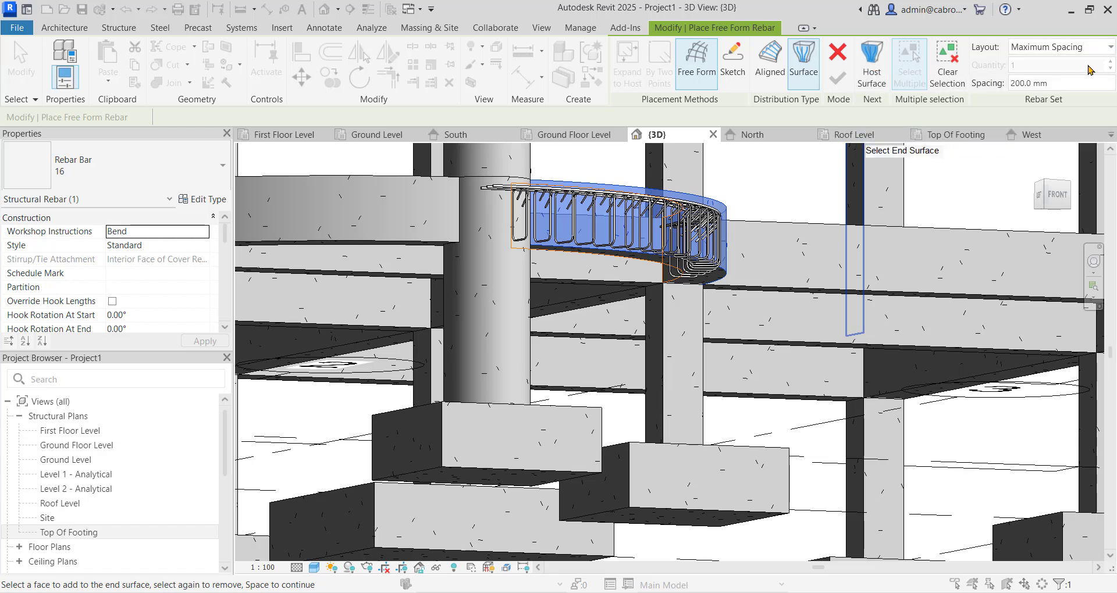
# Change the rebar layout from Maximum Spacing to Fixed Number with quantity 3
pyautogui.click(1057, 49)
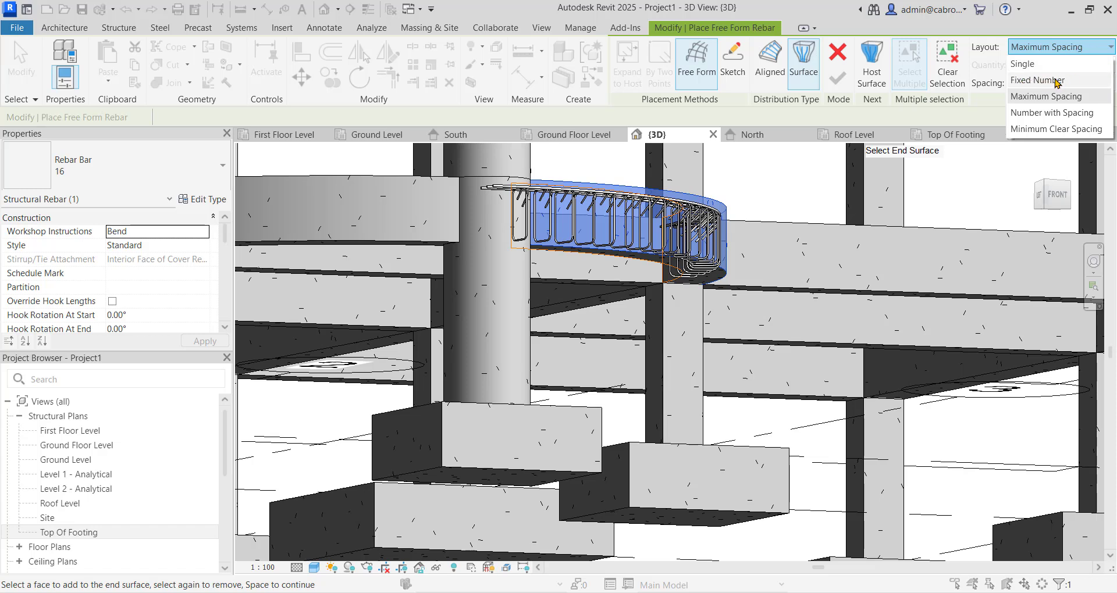
pyautogui.click(1056, 81)
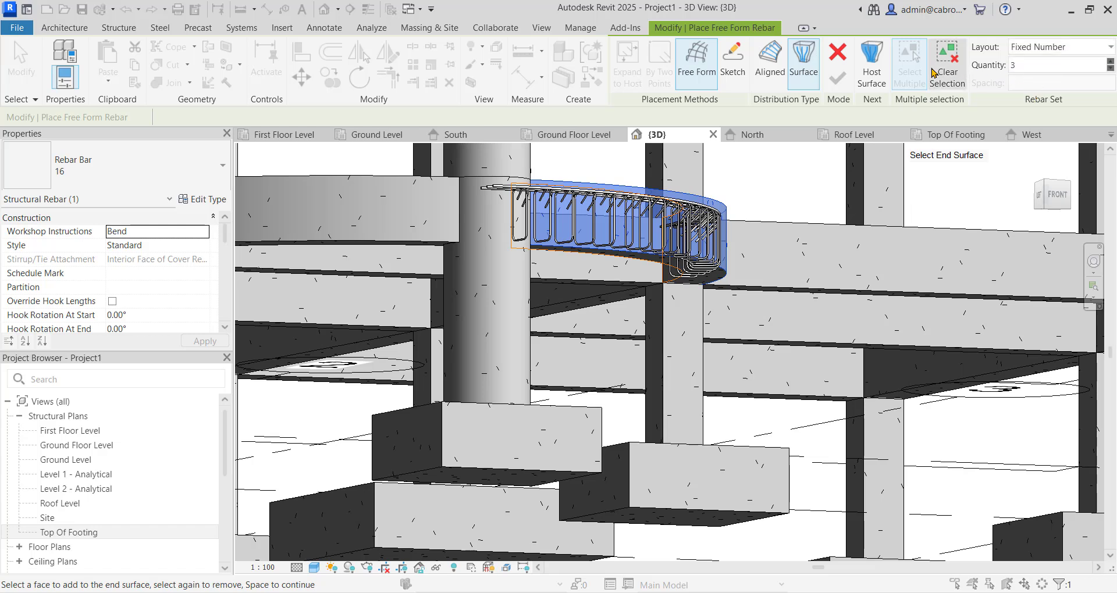
# Use the beam's curved face as host surface and finish the three size-16 bars
pyautogui.click(872, 65)
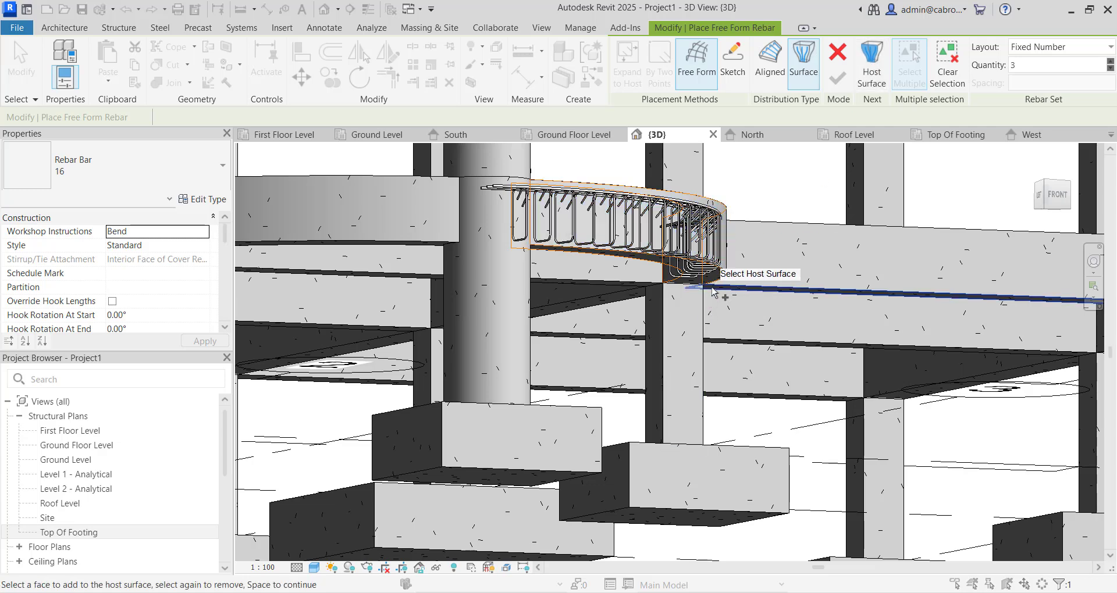
pyautogui.scroll(5, 720, 283)
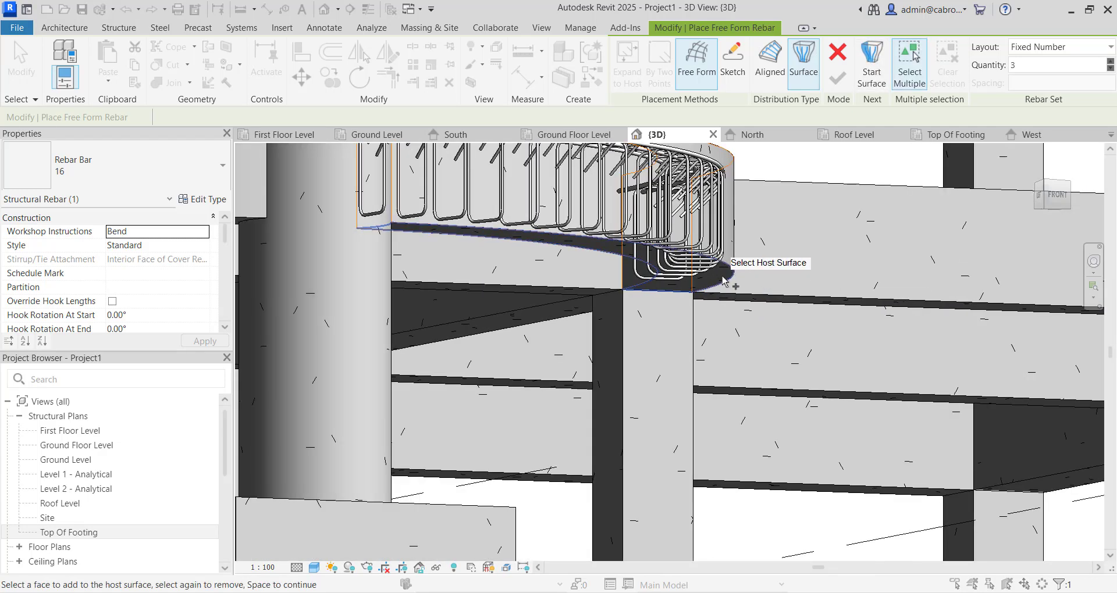
pyautogui.click(723, 282)
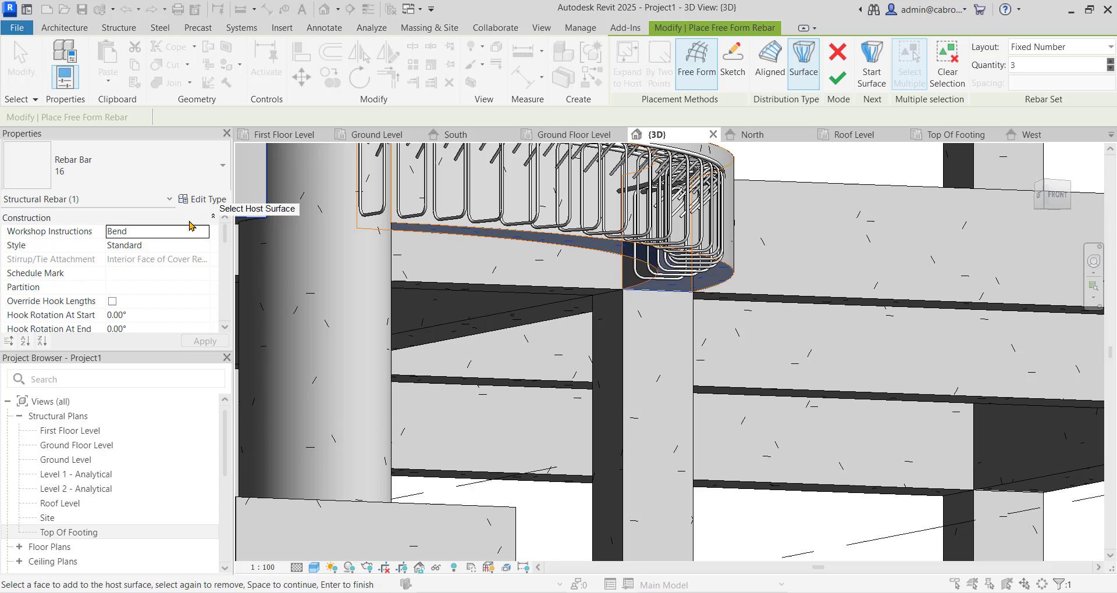
pyautogui.click(835, 86)
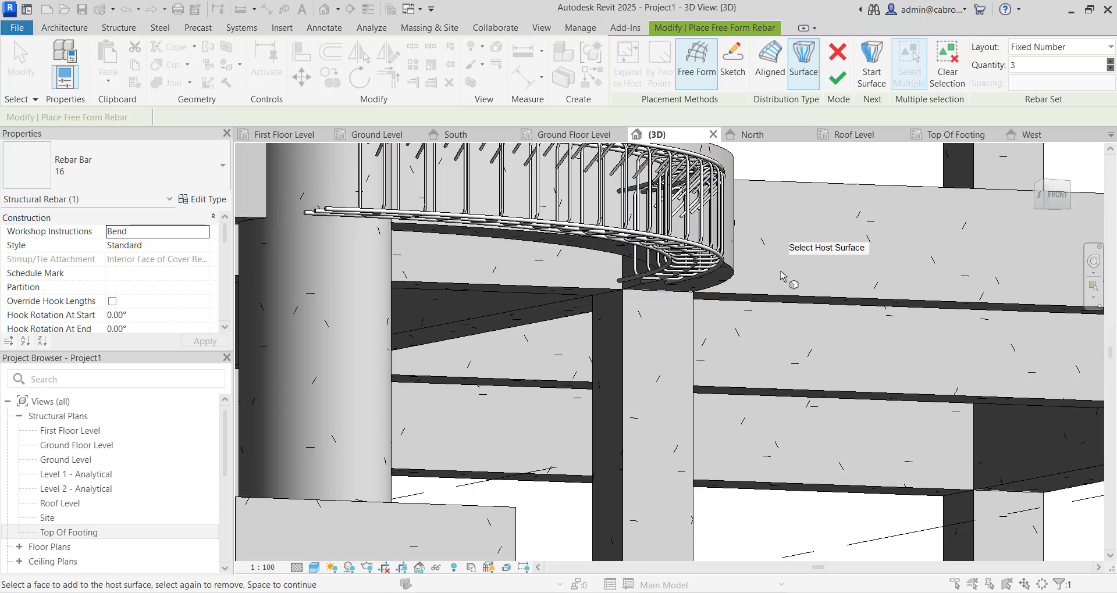
# Orbit and zoom to inspect the placed bars, then exit rebar placement
pyautogui.scroll(-4, 792, 314)
pyautogui.keyDown('shift'); pyautogui.moveTo(809, 220); pyautogui.dragTo(808, 372, button='middle'); pyautogui.keyUp('shift')
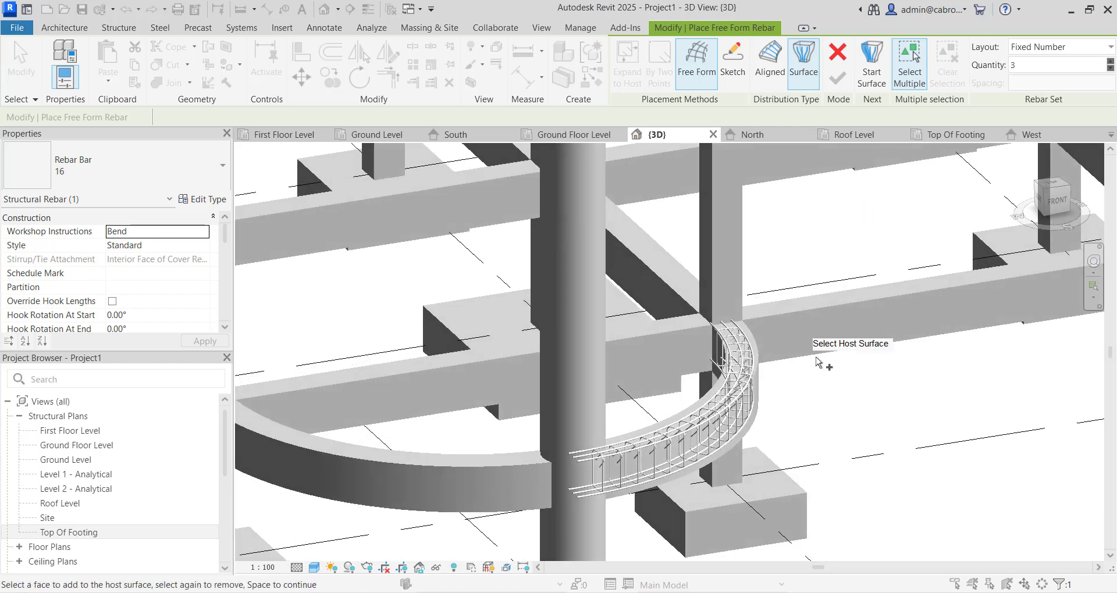
pyautogui.scroll(3, 807, 425)
pyautogui.scroll(2, 807, 425)
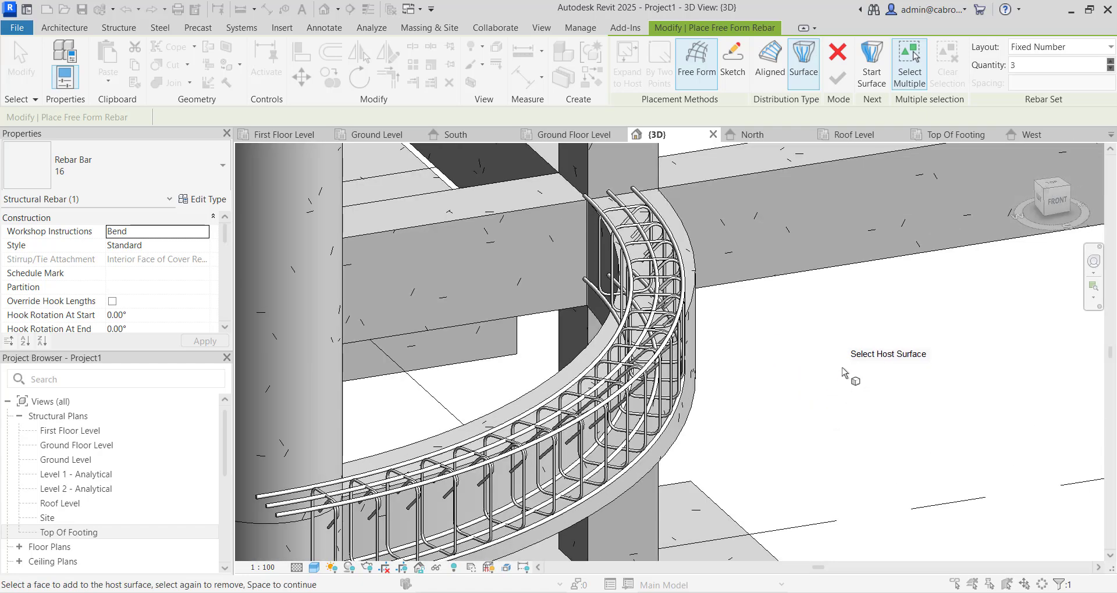
pyautogui.scroll(-2, 844, 368)
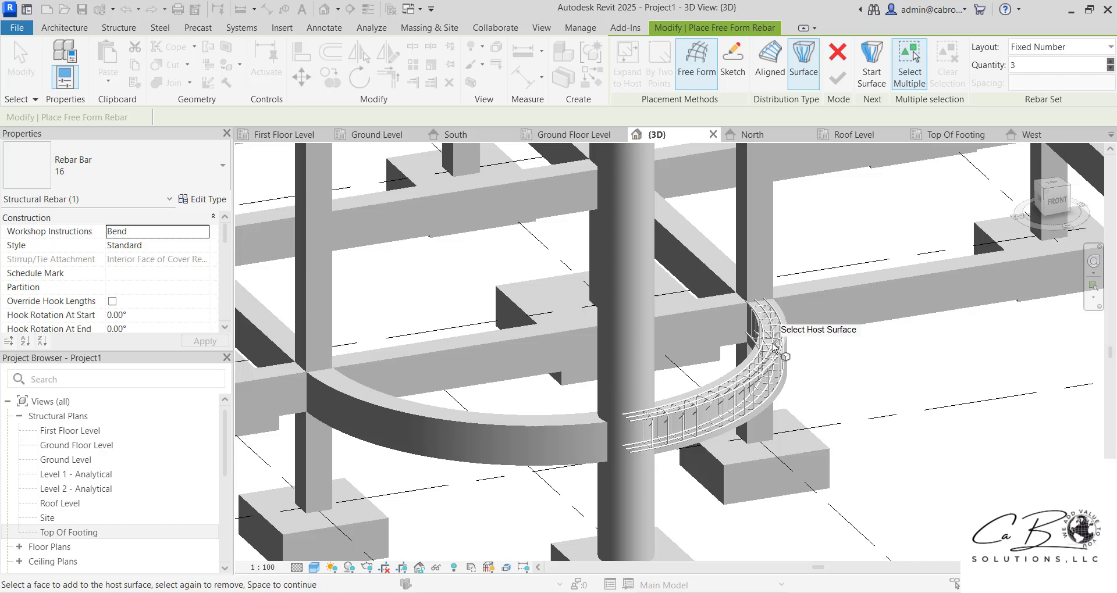
pyautogui.scroll(2, 746, 400)
pyautogui.scroll(2, 751, 462)
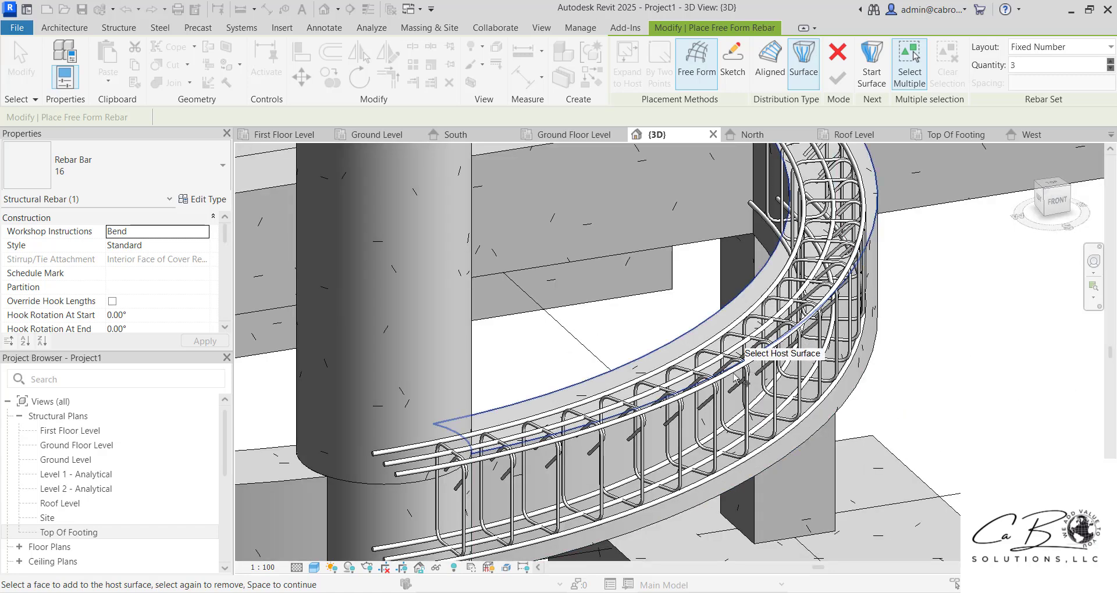
pyautogui.scroll(-1, 760, 372)
pyautogui.scroll(-2, 863, 339)
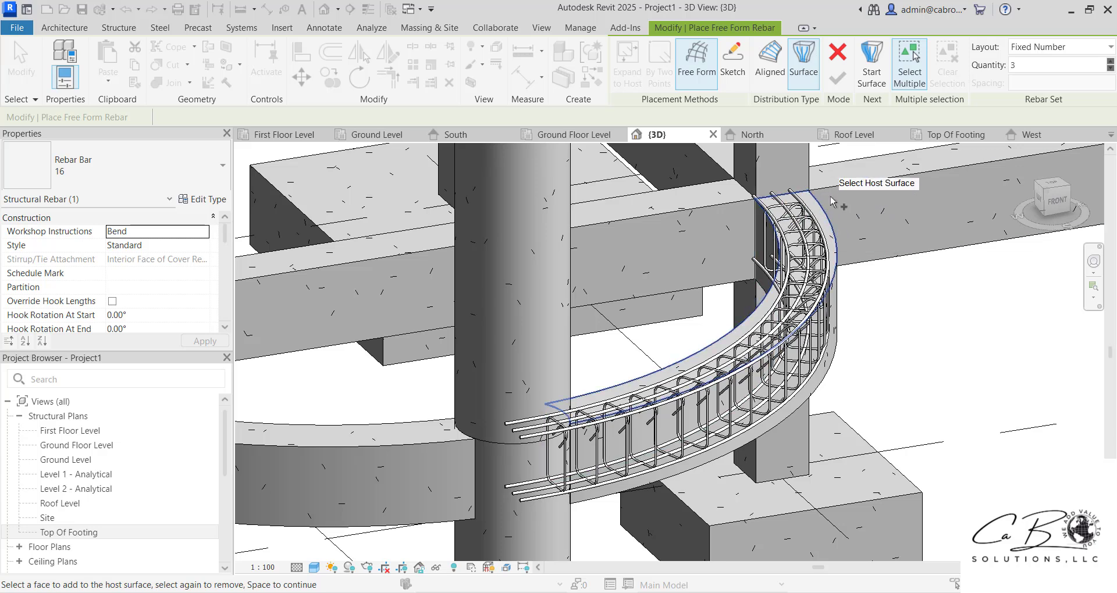
pyautogui.scroll(-1, 872, 274)
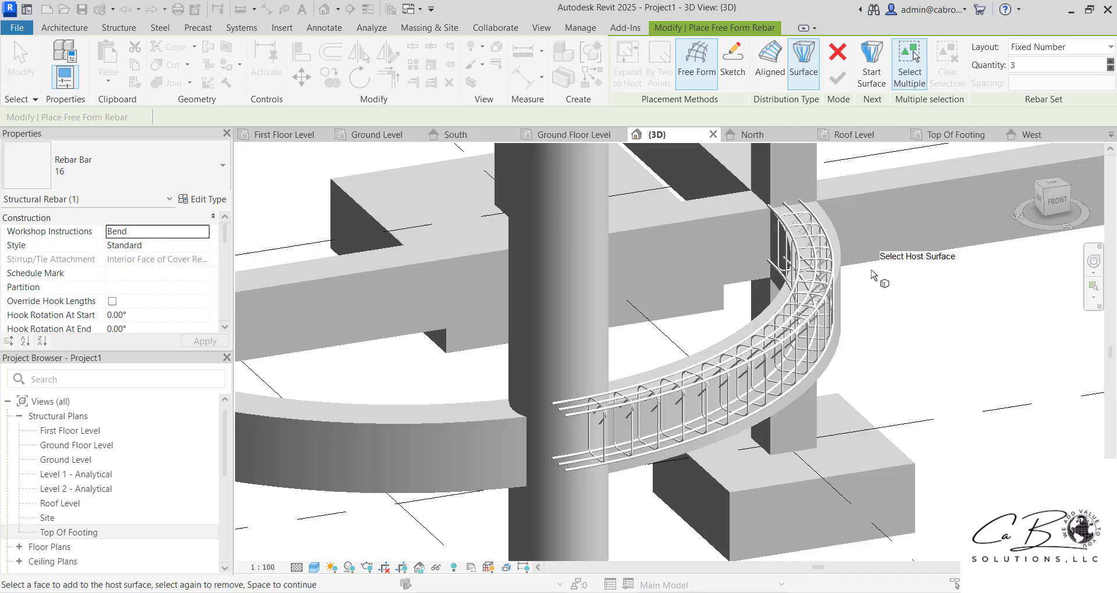
pyautogui.scroll(-4, 872, 275)
pyautogui.press('Escape')
pyautogui.moveTo(797, 343); pyautogui.dragTo(683, 340, button='middle')
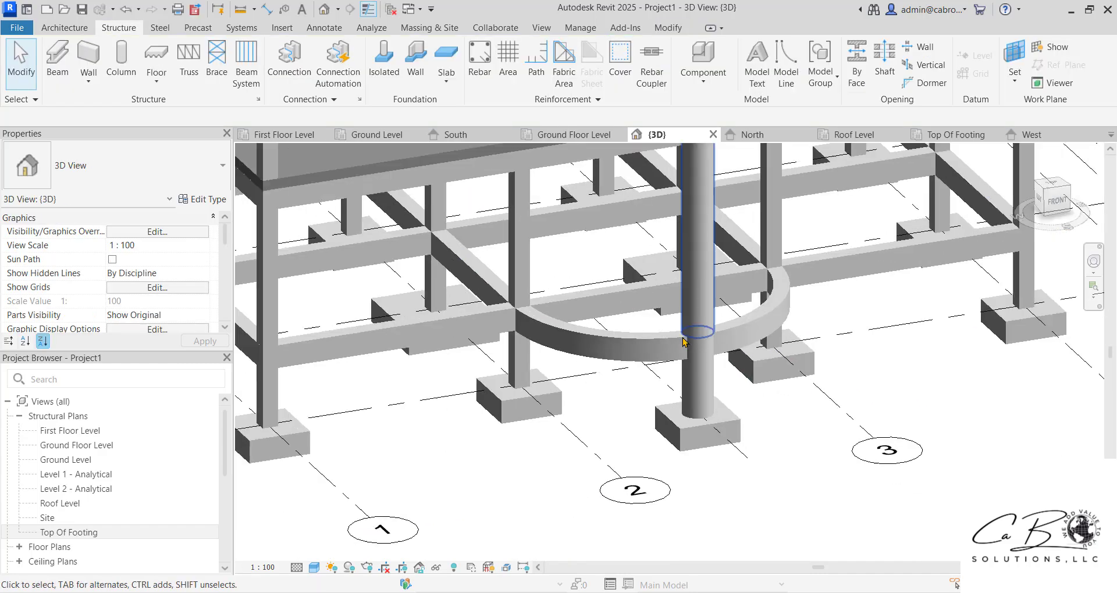
pyautogui.scroll(-2, 745, 381)
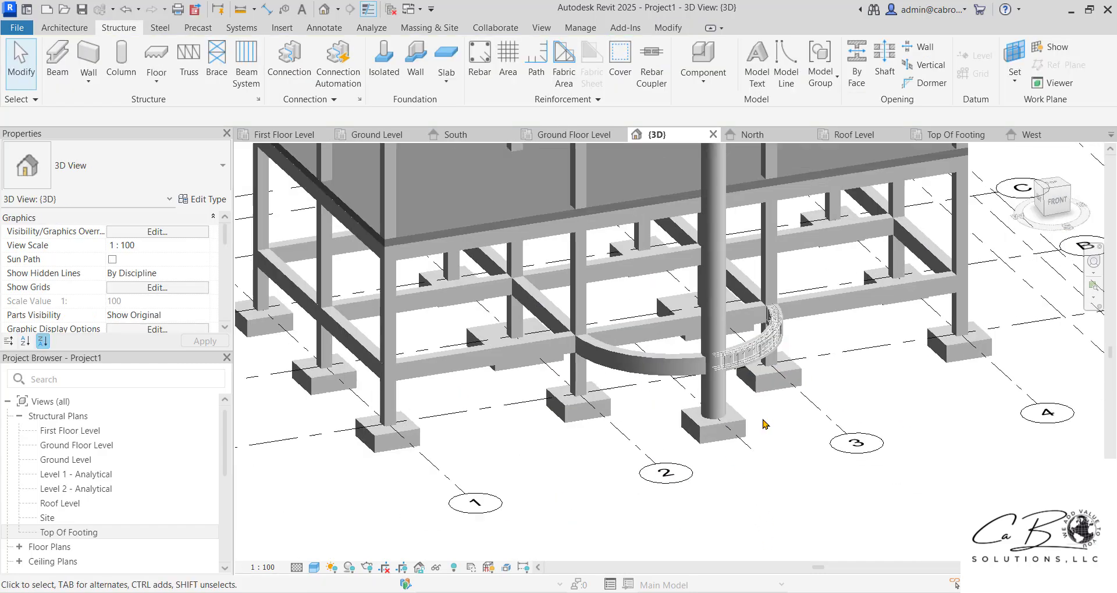
pyautogui.scroll(-3, 745, 381)
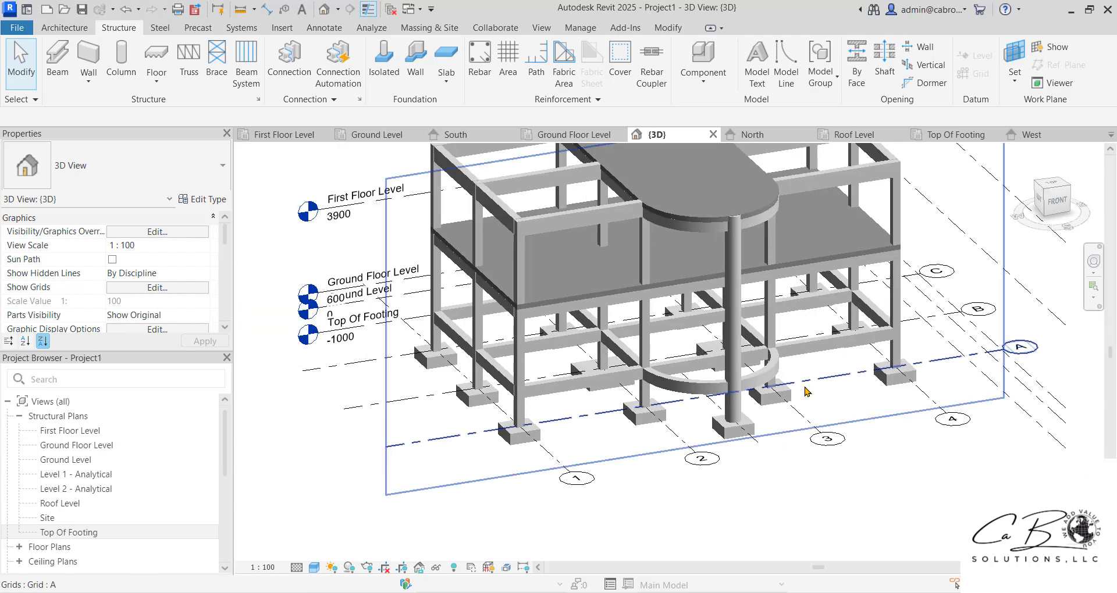
pyautogui.moveTo(817, 390); pyautogui.dragTo(836, 458, button='middle')
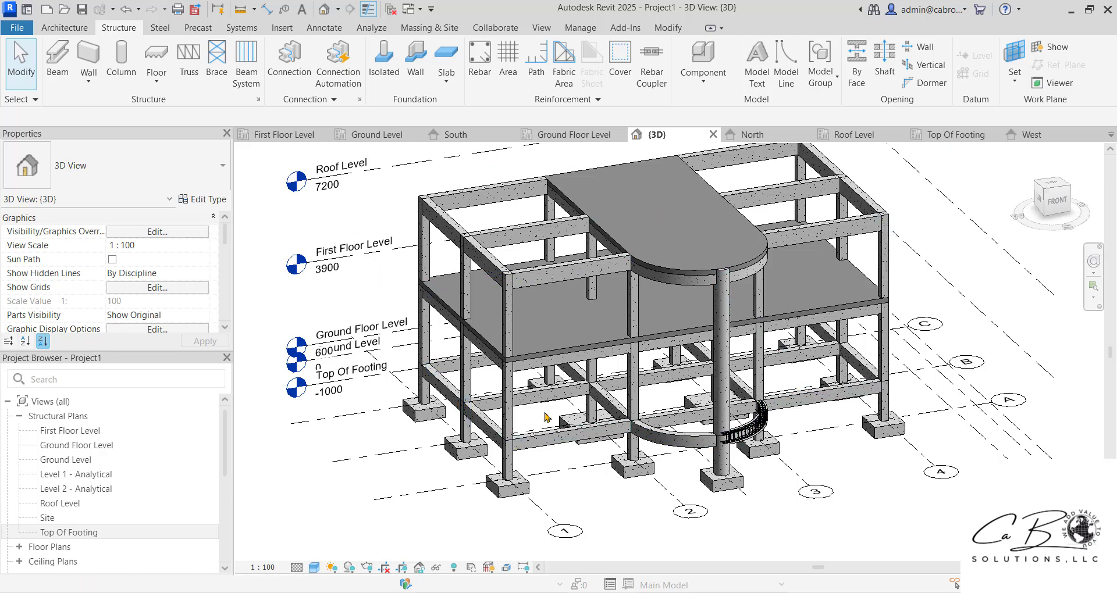
pyautogui.scroll(5, 761, 433)
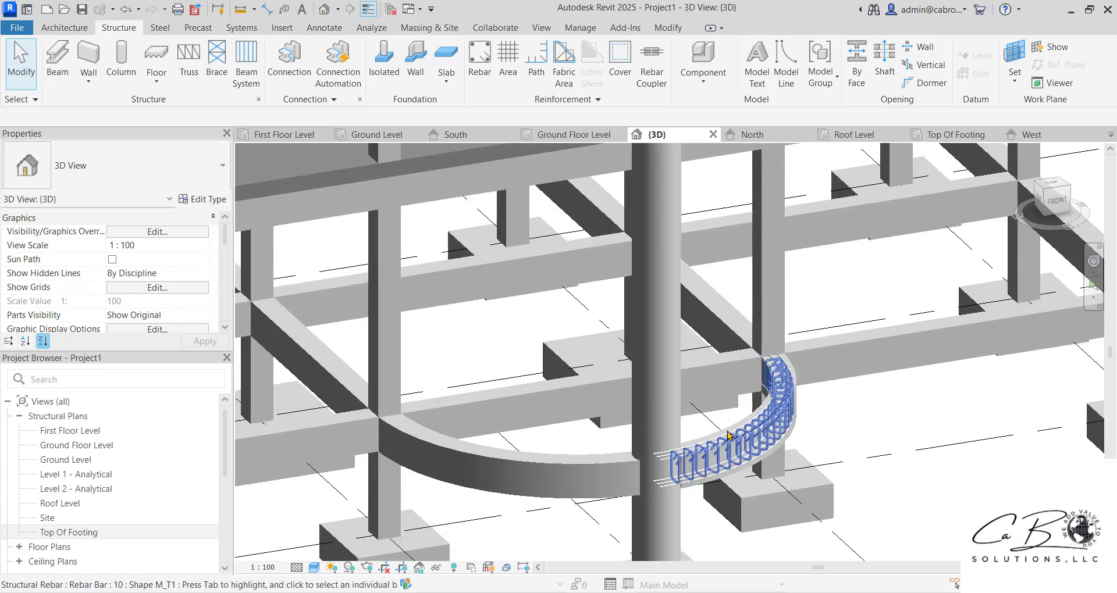
pyautogui.scroll(-8, 767, 439)
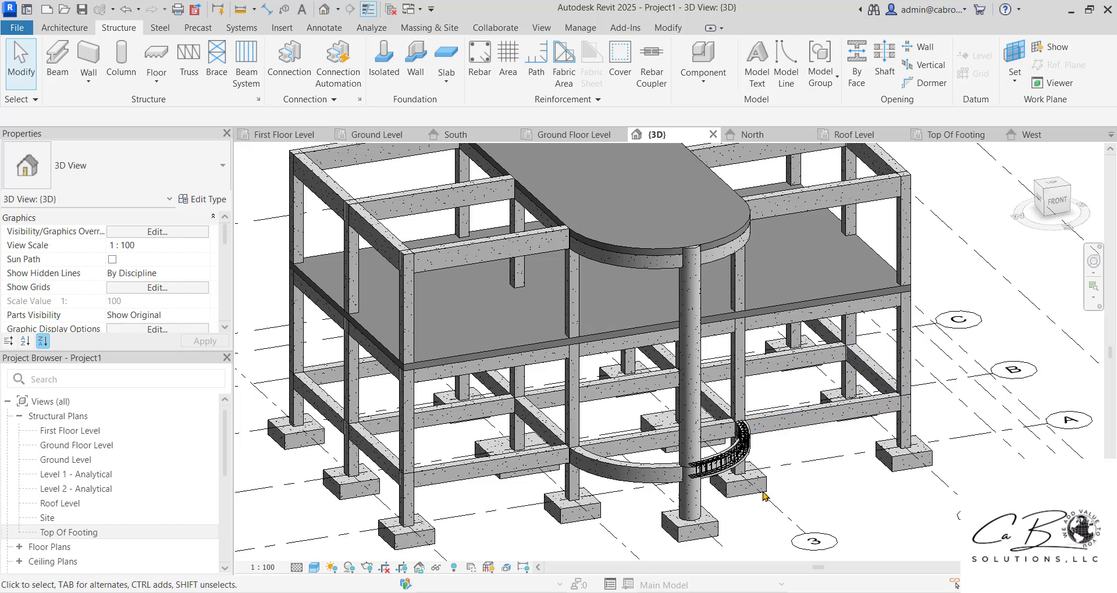
pyautogui.scroll(5, 762, 494)
pyautogui.scroll(-5, 727, 437)
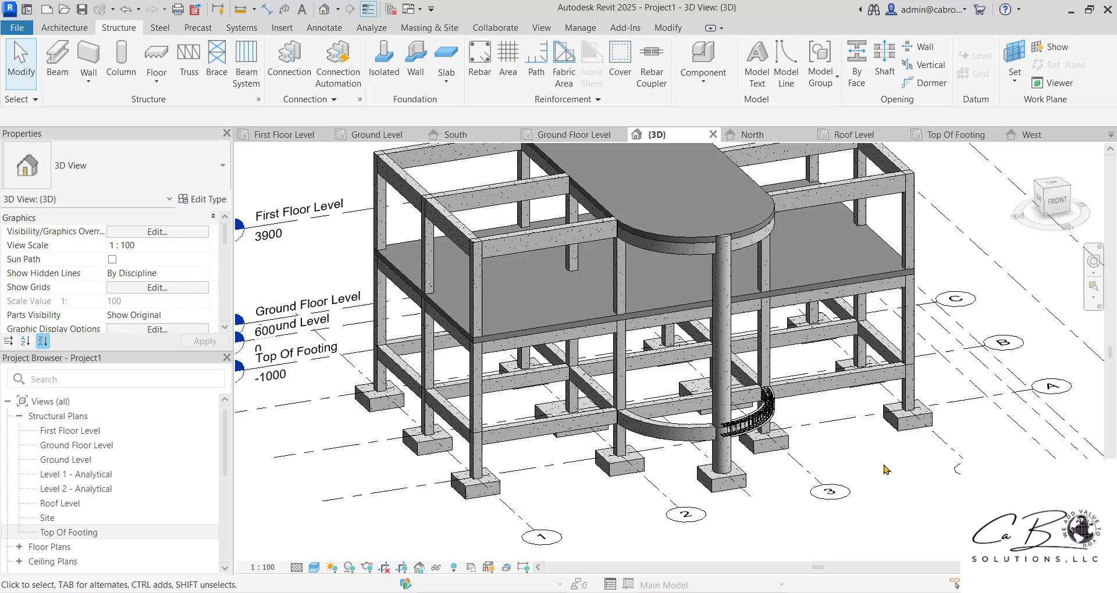
pyautogui.scroll(-3, 861, 509)
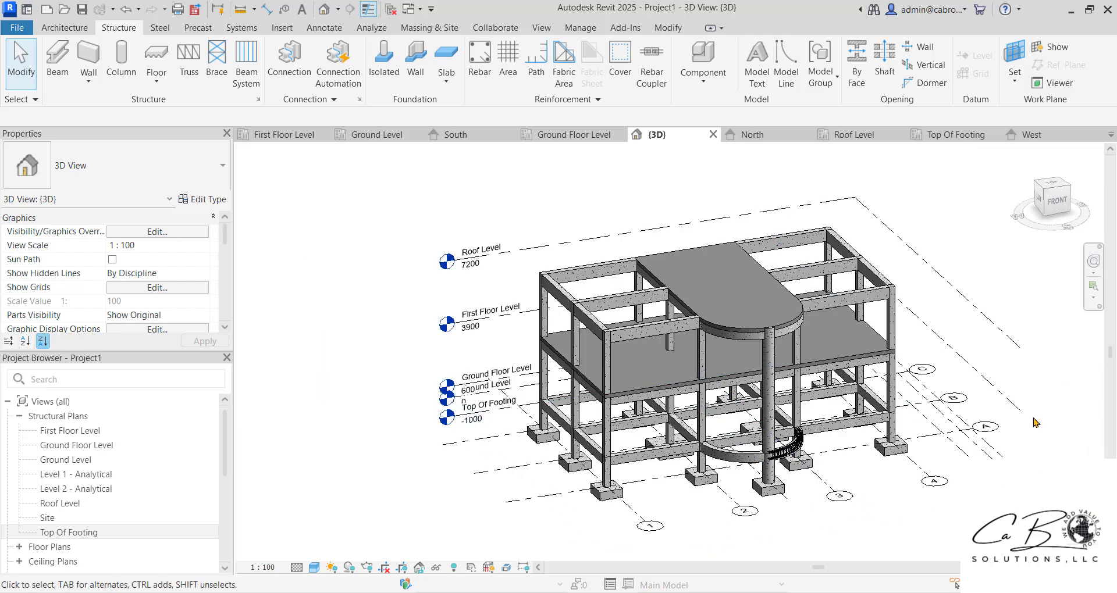